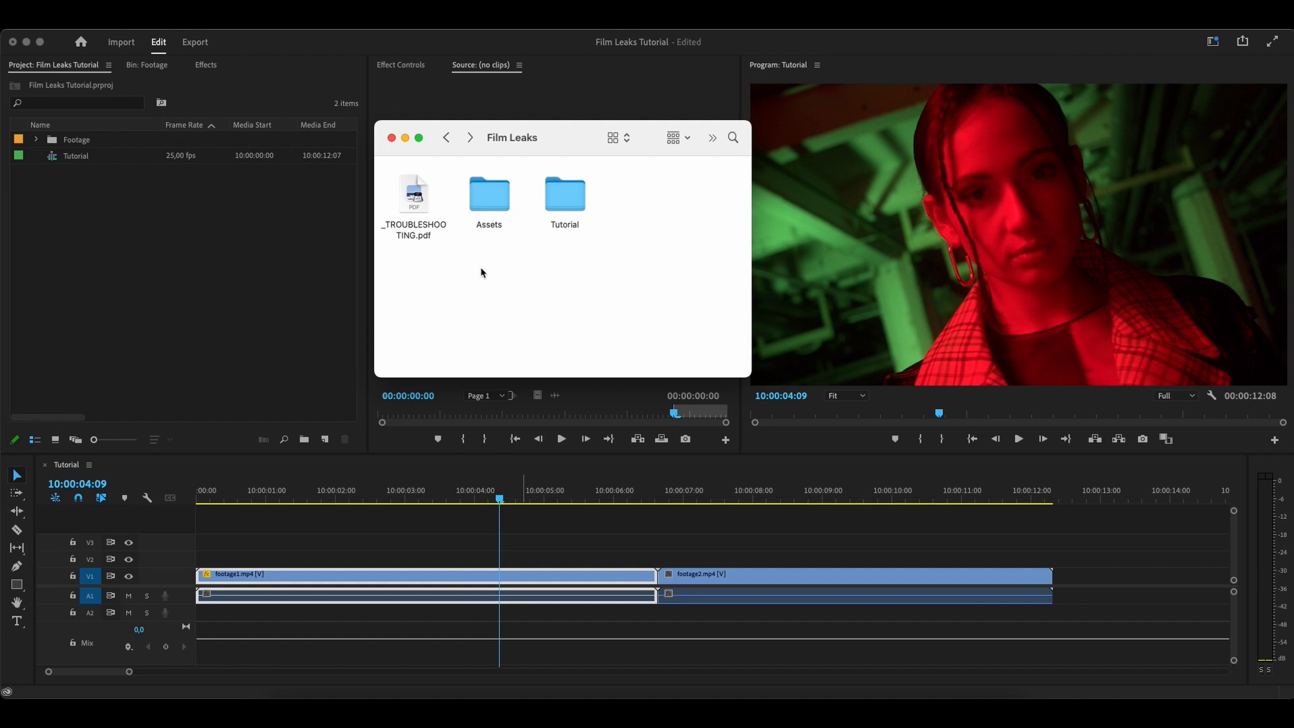
Import the Assets folder from the Film Leaks folder into the project and expand it to list its clips
left_click_drag(521, 147, 554, 120)
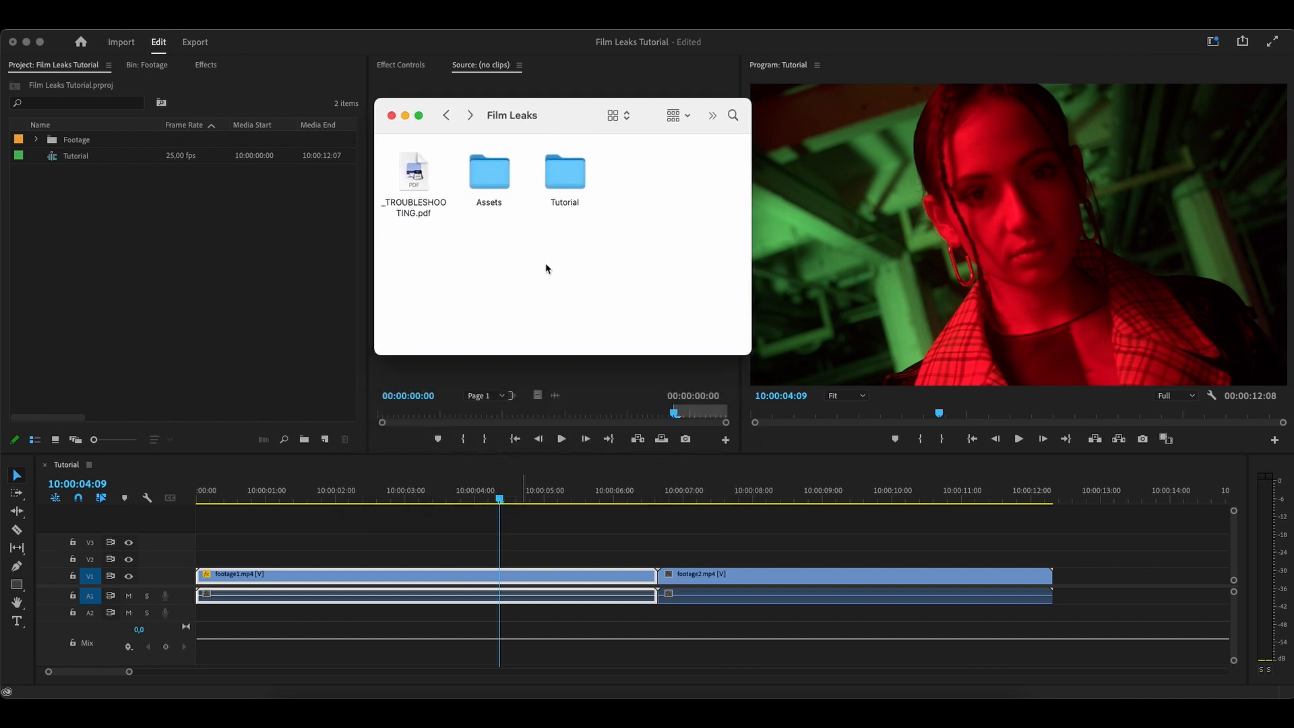
left_click(489, 190)
left_click_drag(498, 180, 95, 260)
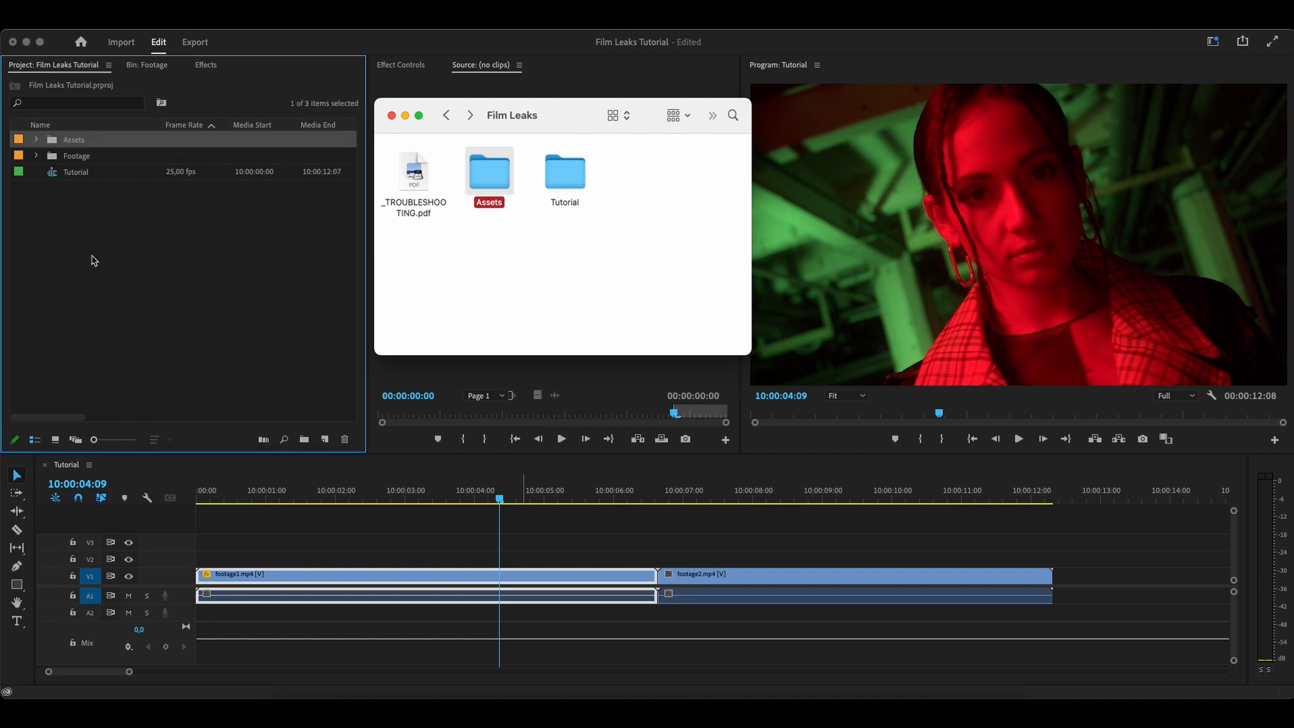
left_click(37, 139)
left_click(37, 139)
left_click(37, 139)
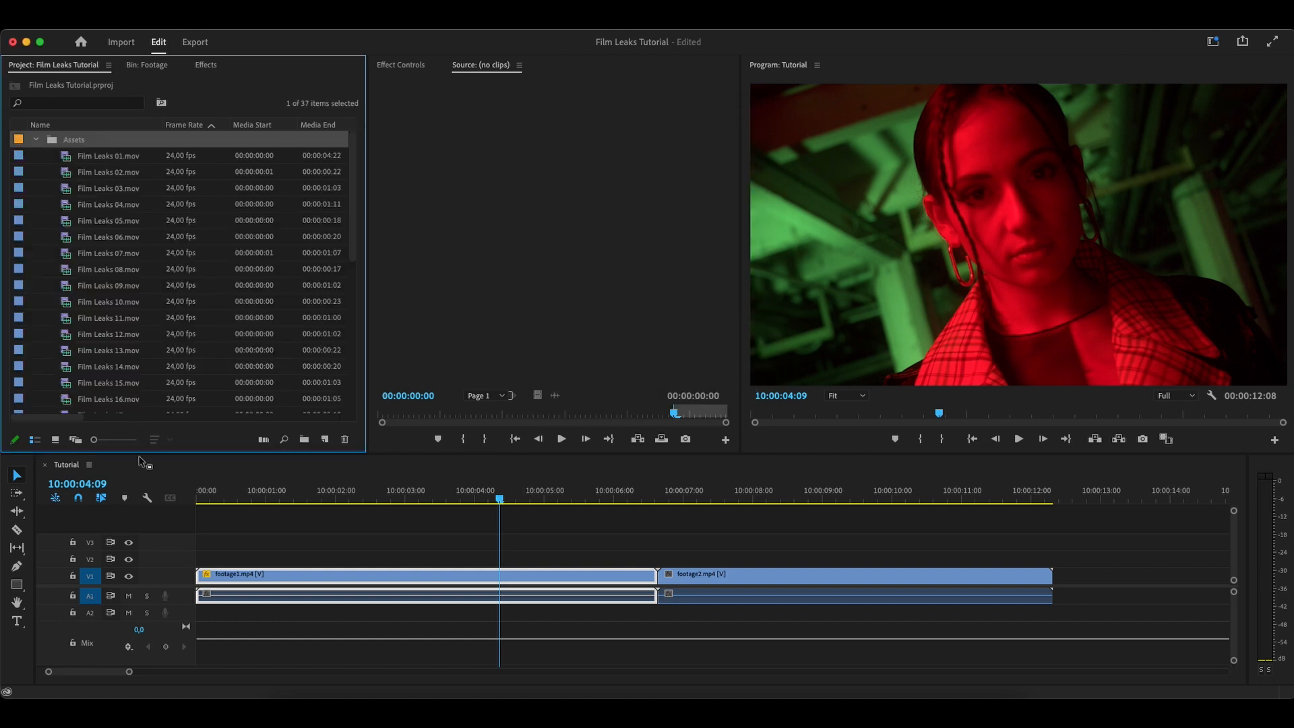
Place Film Leaks 03.mov on track V2 over the cut between footage1.mp4 and footage2.mp4, and preview it there
left_click(716, 508)
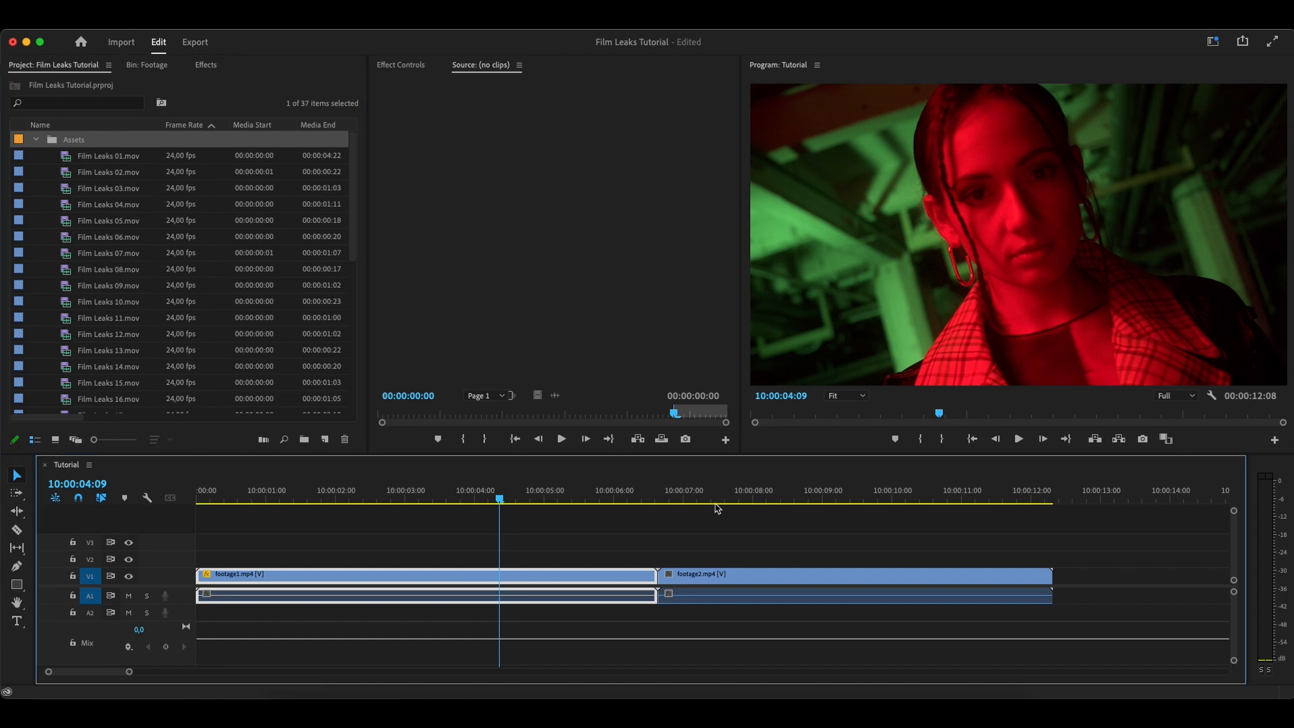
left_click(709, 495)
left_click(539, 496)
left_click(461, 498)
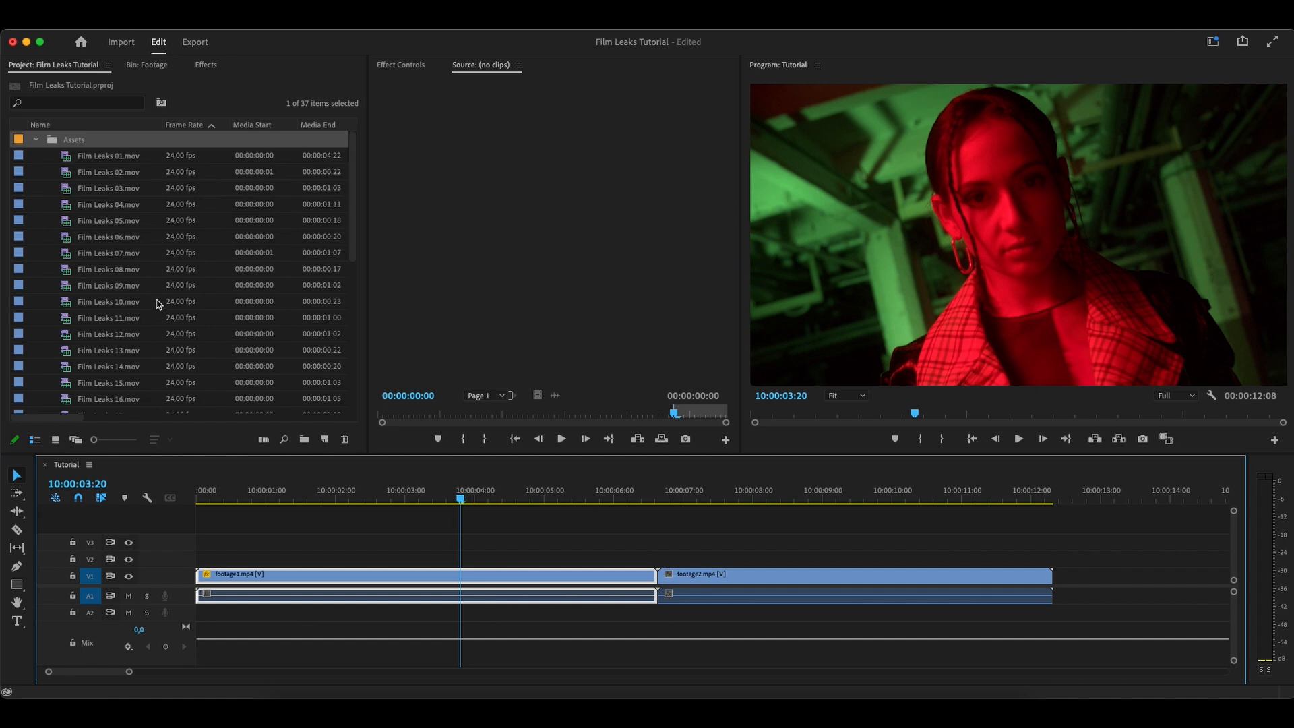
scroll(159, 308, "down", 1)
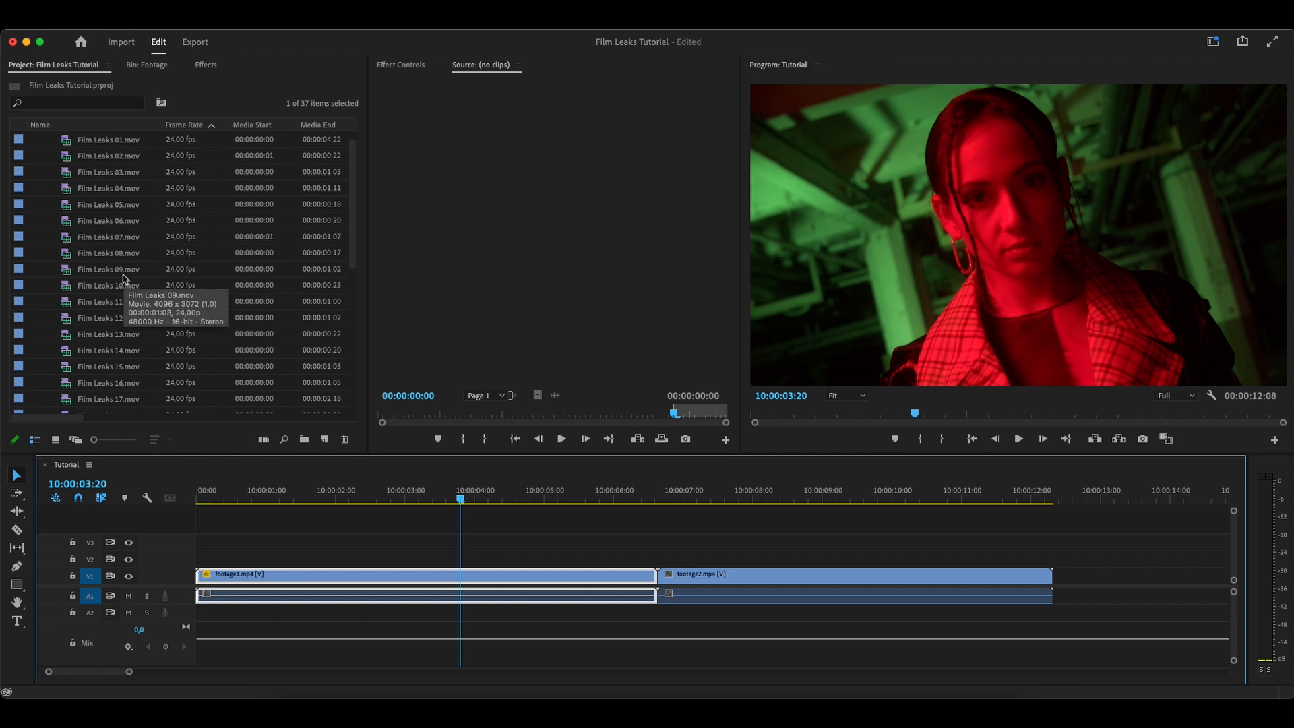
scroll(124, 277, "up", 1)
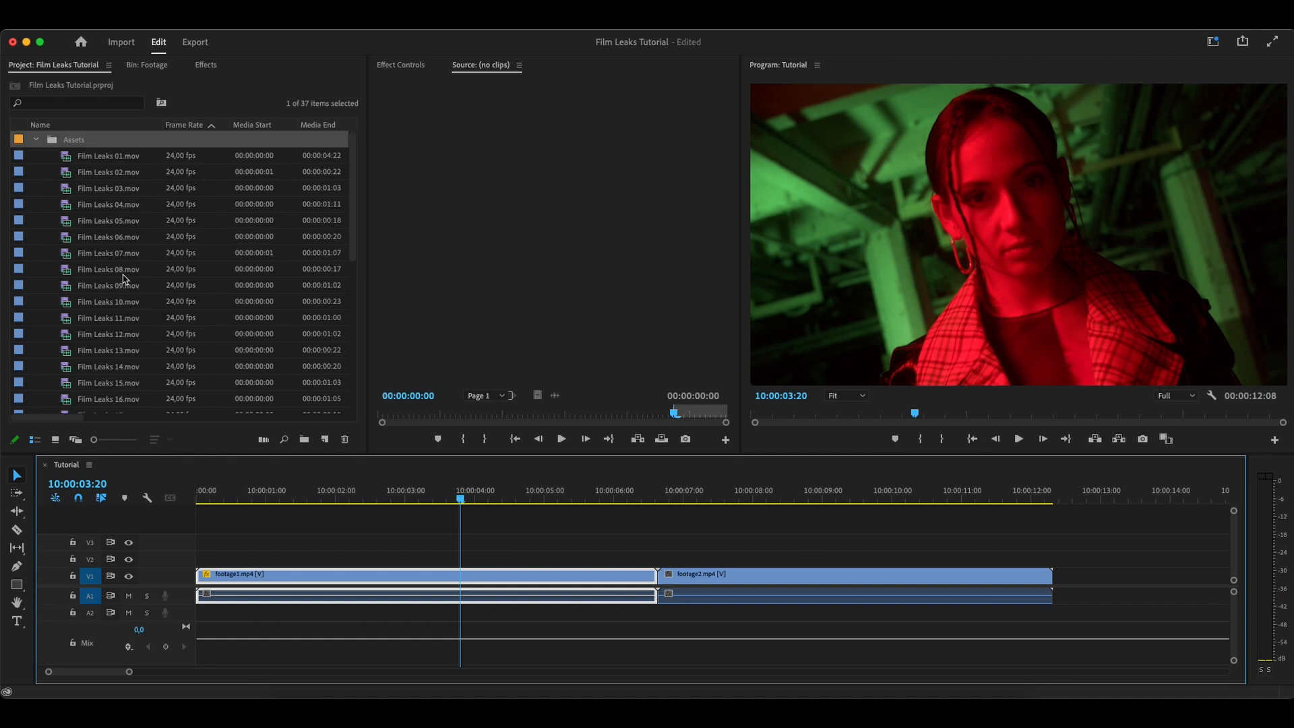
left_click(72, 191)
left_click_drag(61, 191, 601, 561)
left_click_drag(593, 502, 642, 499)
left_click(622, 562)
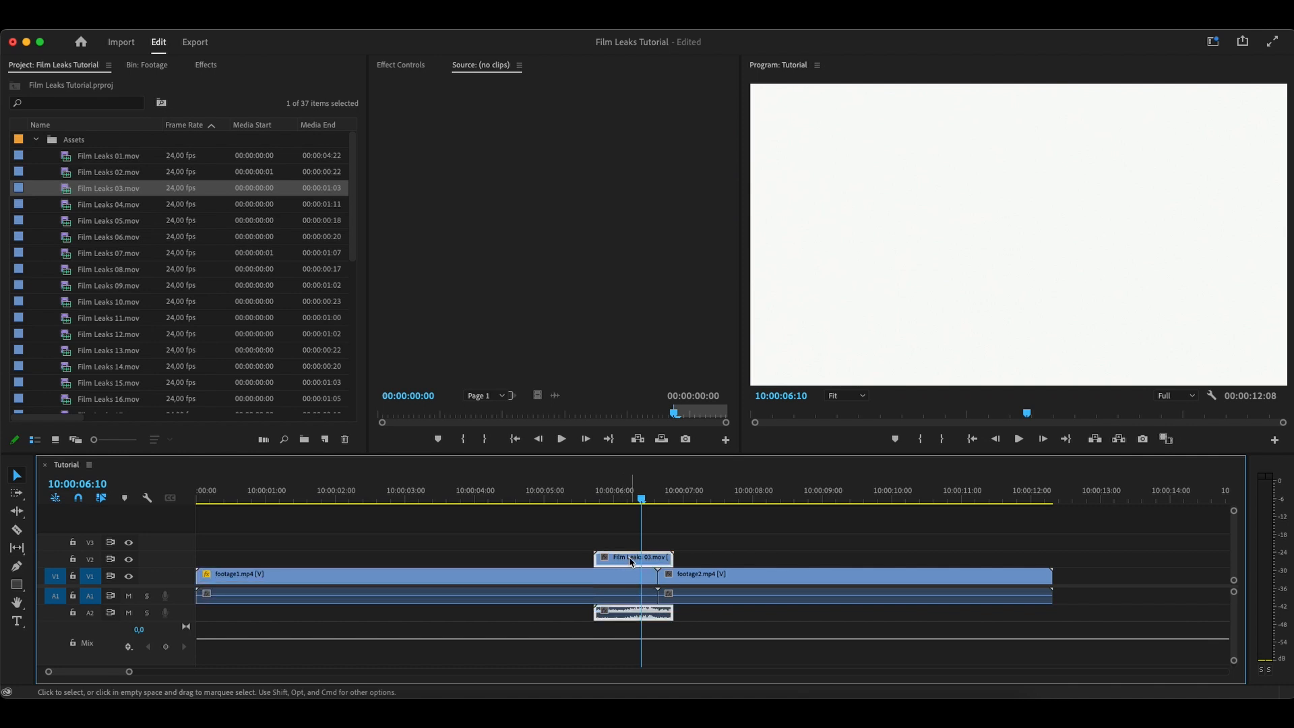
Check the video resolution of the Film Leaks assets, and fit the Film Leaks 03.mov timeline clip to the sequence frame size
left_click_drag(68, 418, 197, 419)
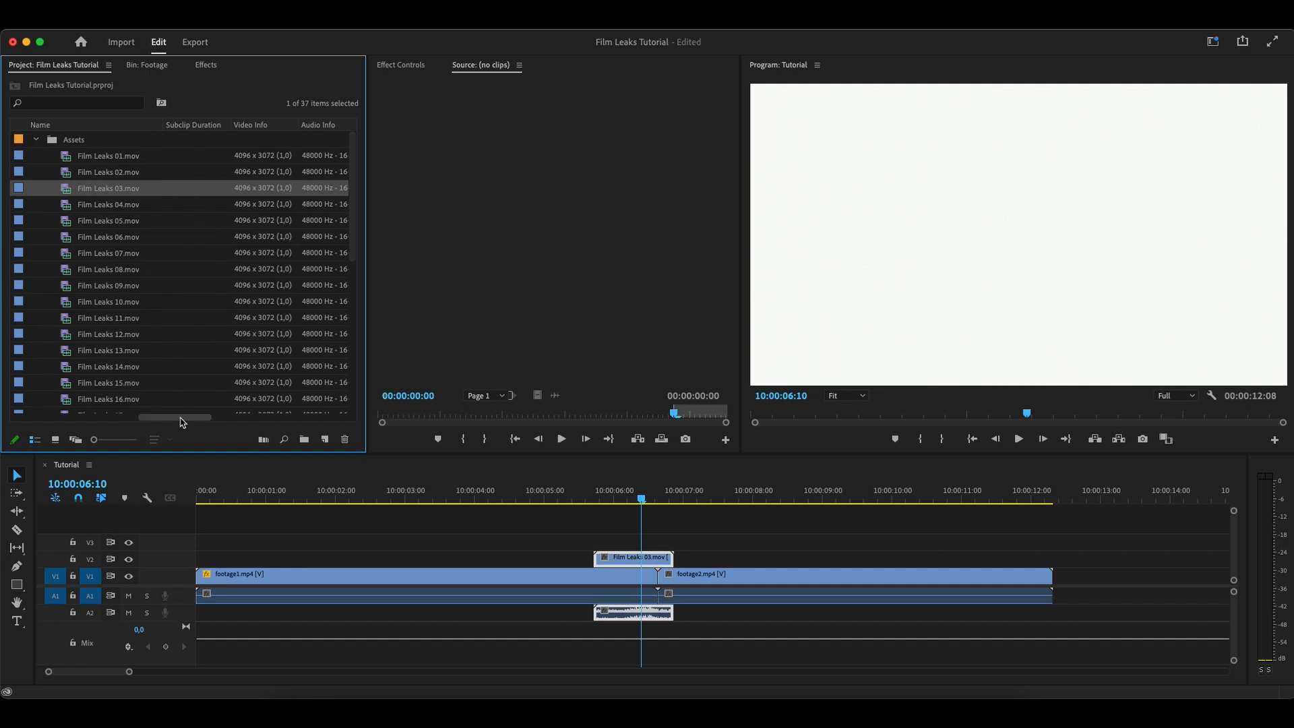
left_click_drag(182, 423, 51, 423)
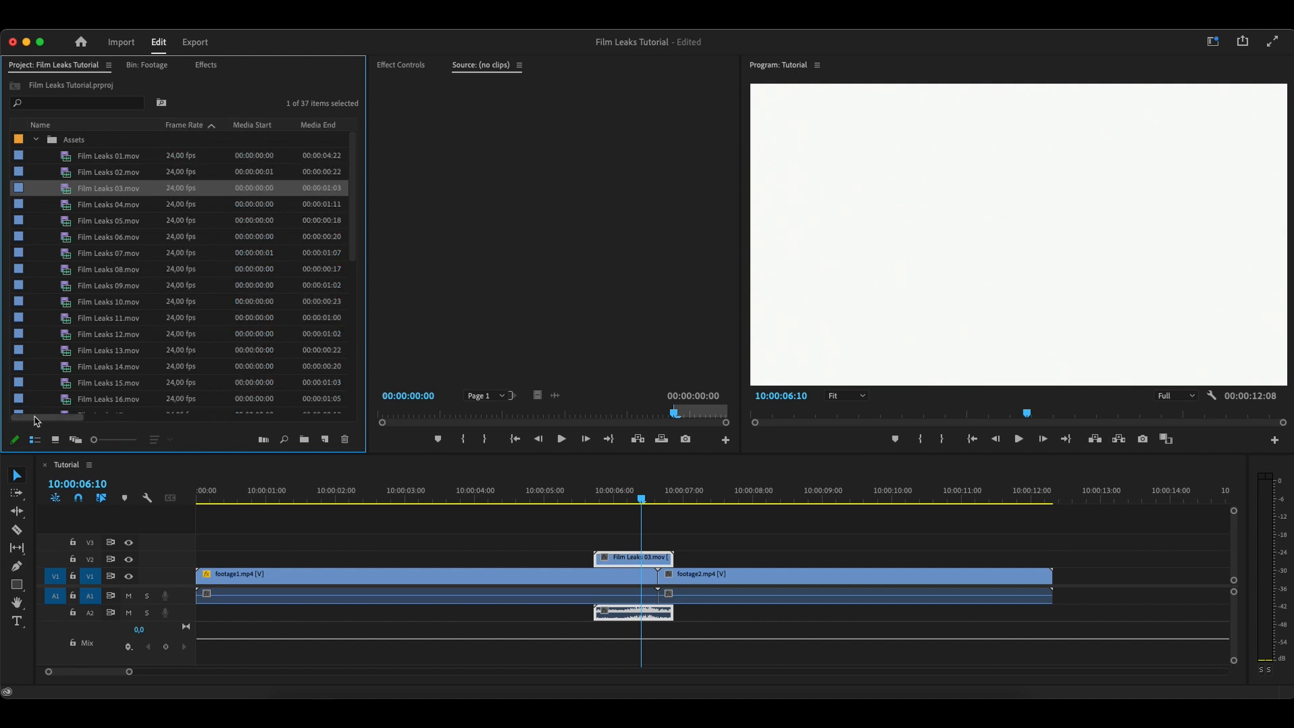
right_click(625, 559)
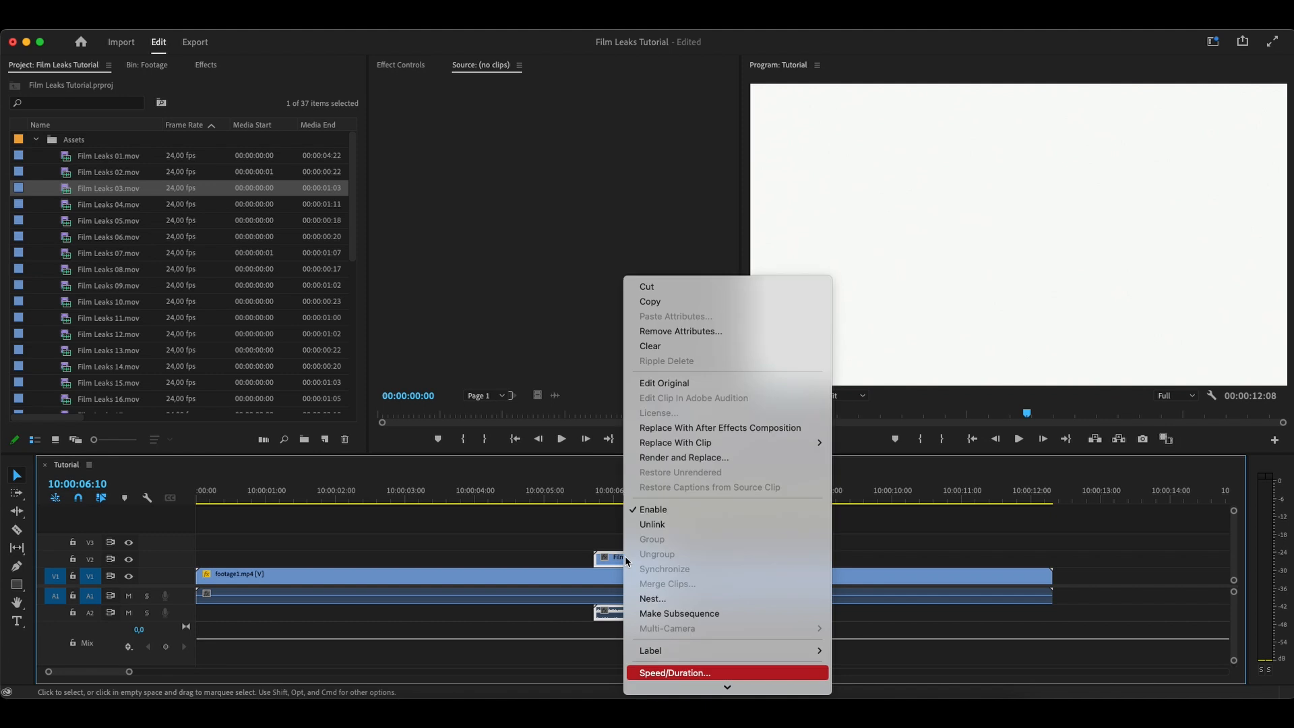
left_click(675, 672)
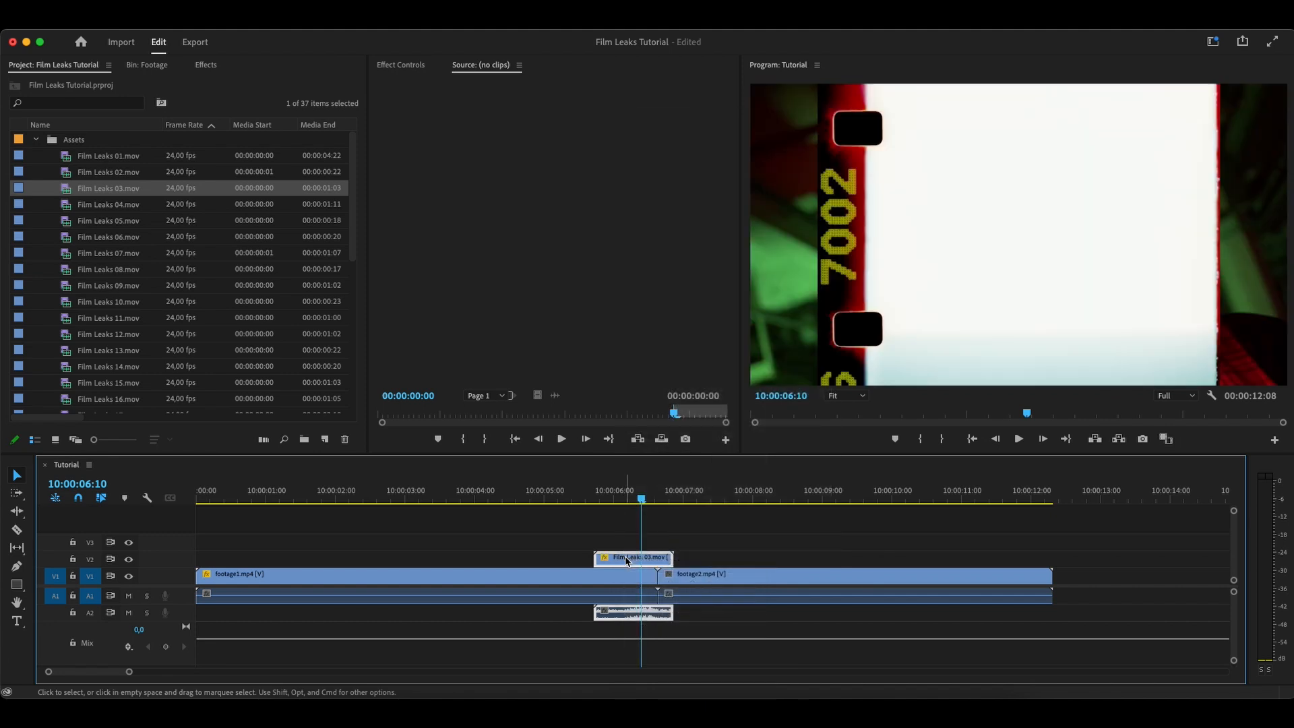
Scale the Film Leaks 03.mov clip to 51.2 and shift it to start near 10:00:06:00, centring it on the cut
left_click_drag(614, 495, 636, 500)
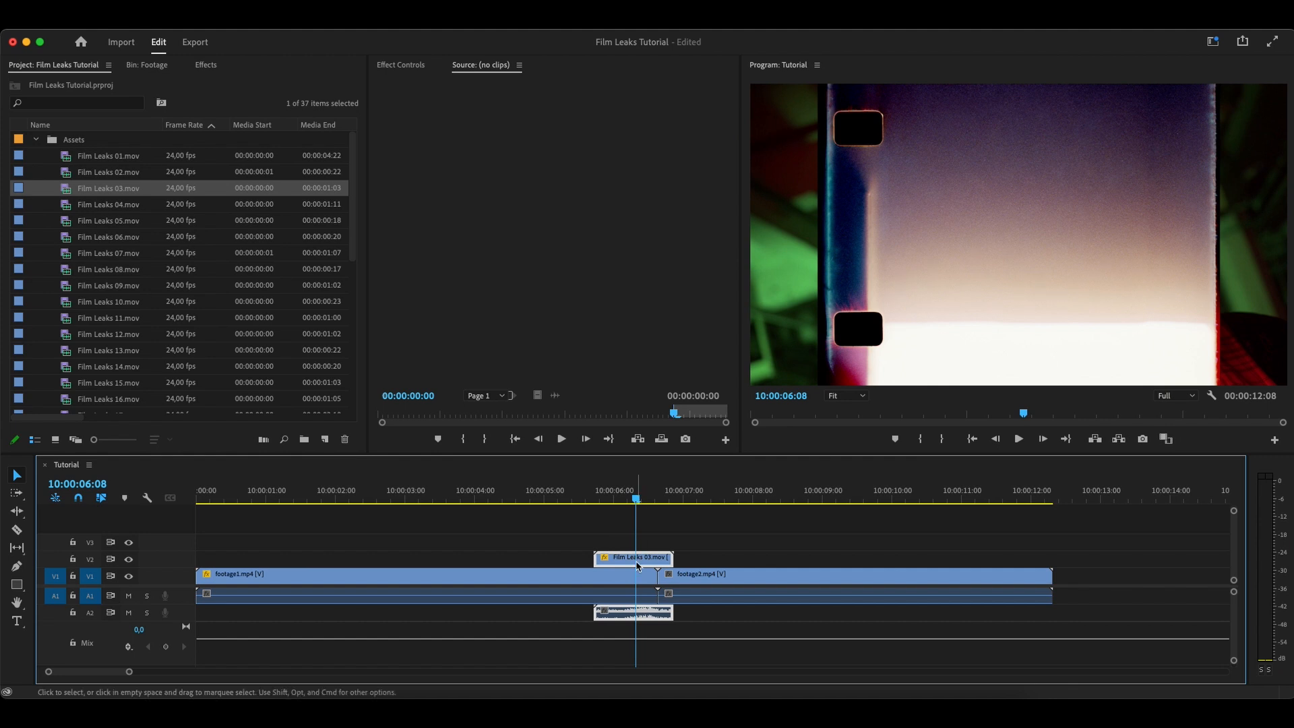
left_click(381, 65)
left_click_drag(525, 149, 536, 148)
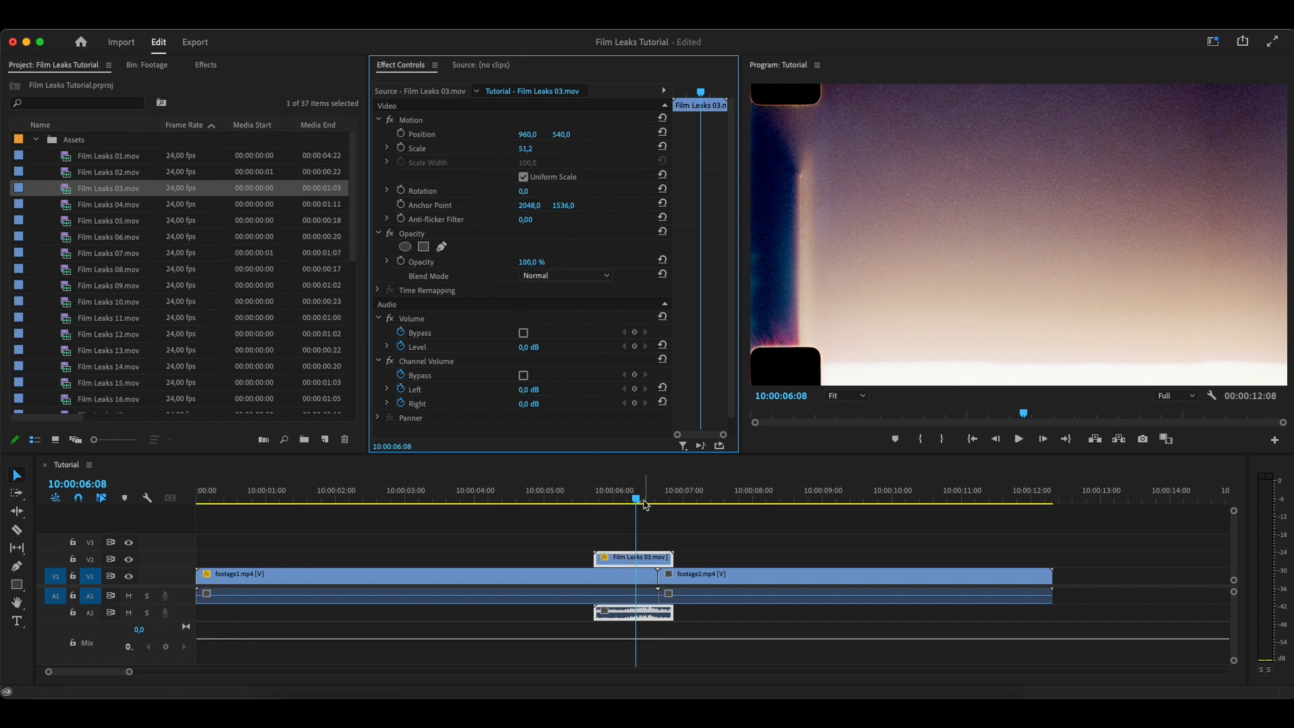
key("Right")
key("Right")
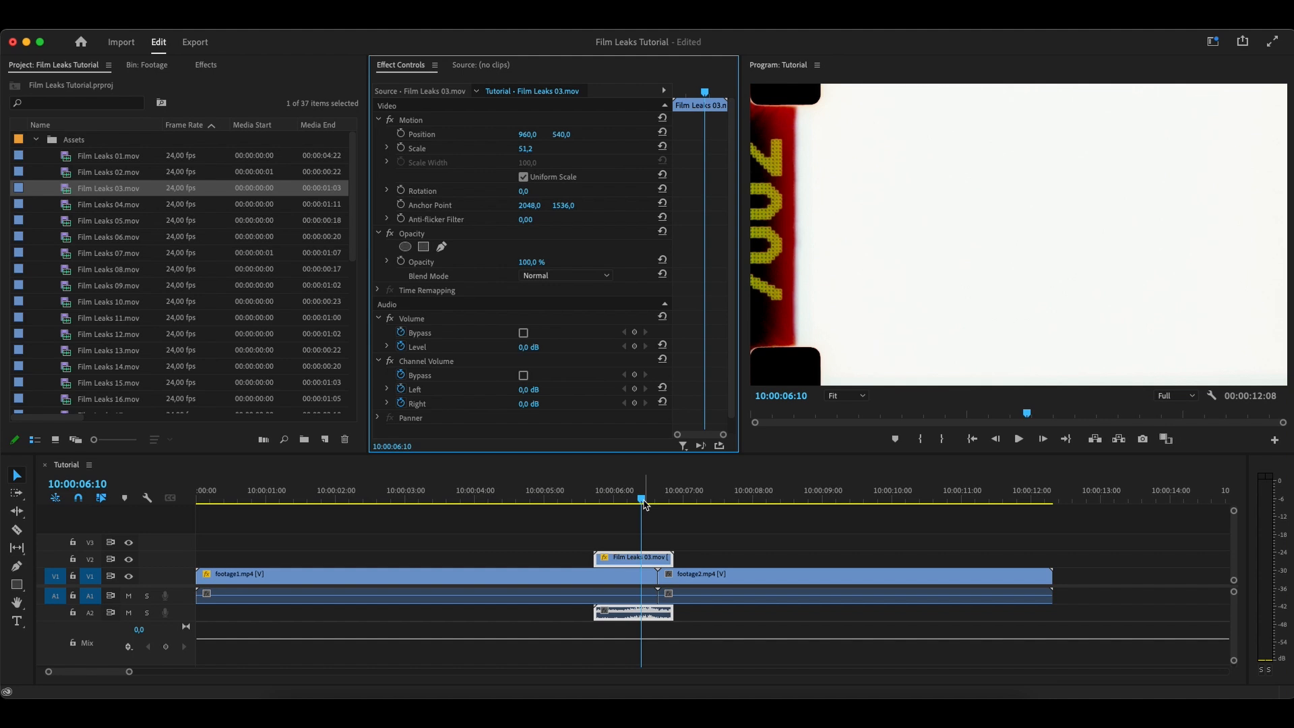
left_click_drag(673, 557, 722, 561)
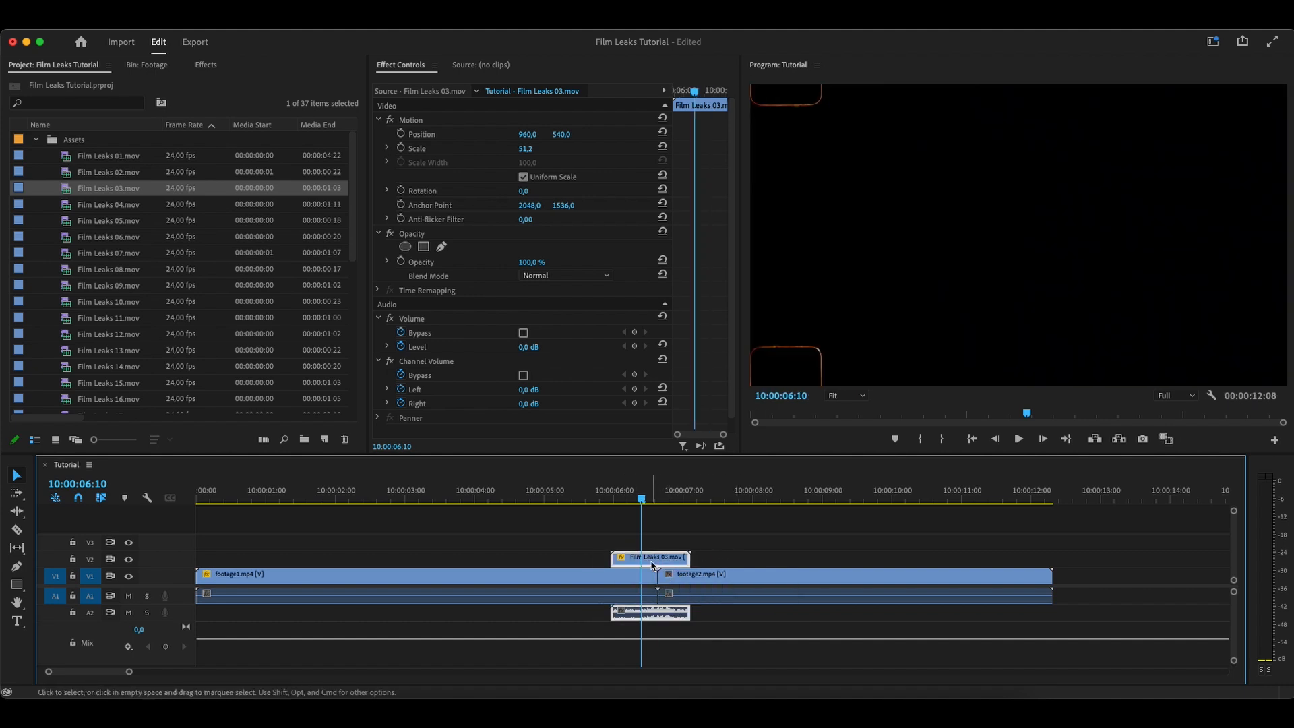
Enlarge the Film Leaks 03.mov clip to a scale of 58.2 and reposition it to 911, 572
left_click(662, 86)
left_click(529, 149)
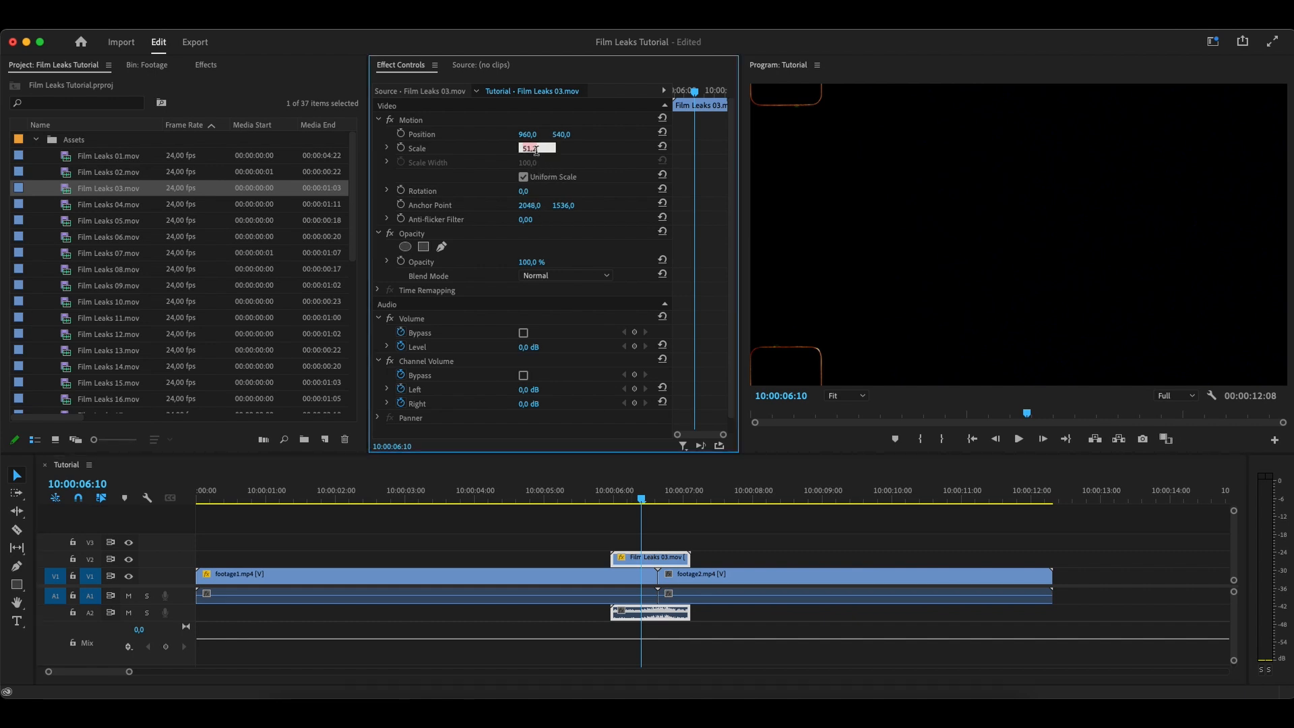
left_click(655, 499)
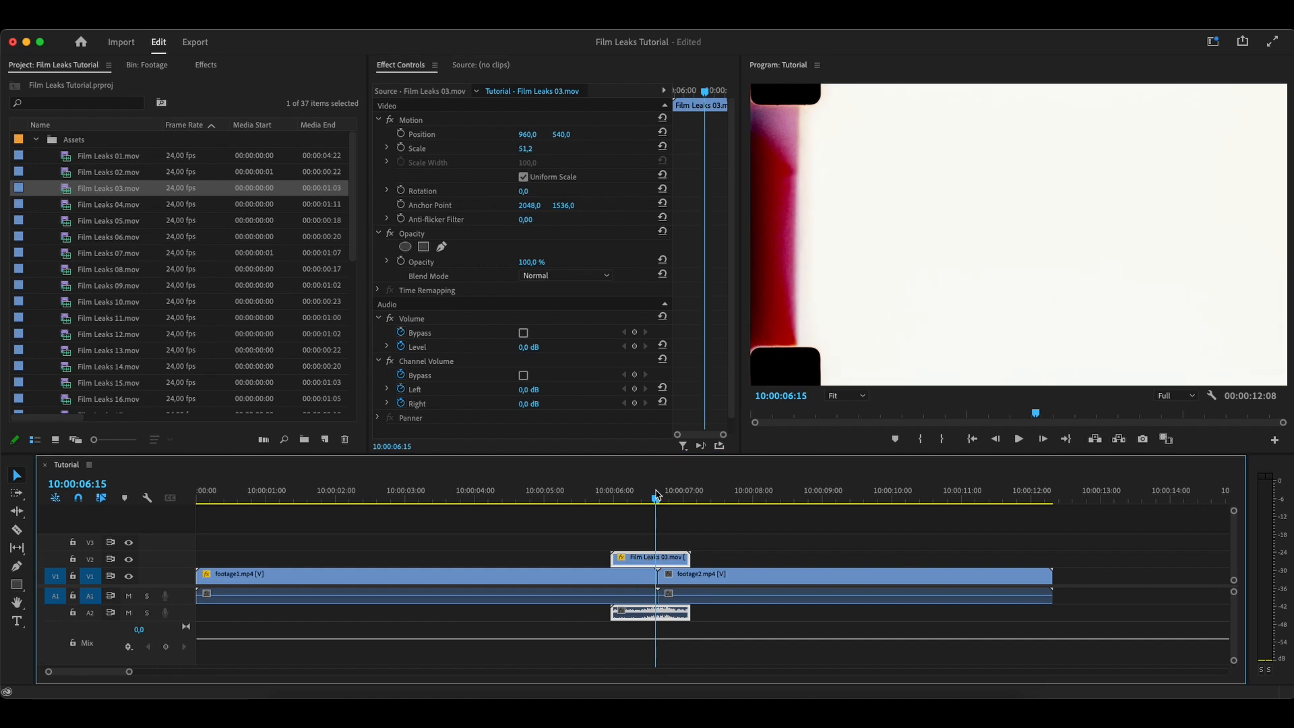
left_click_drag(519, 150, 579, 138)
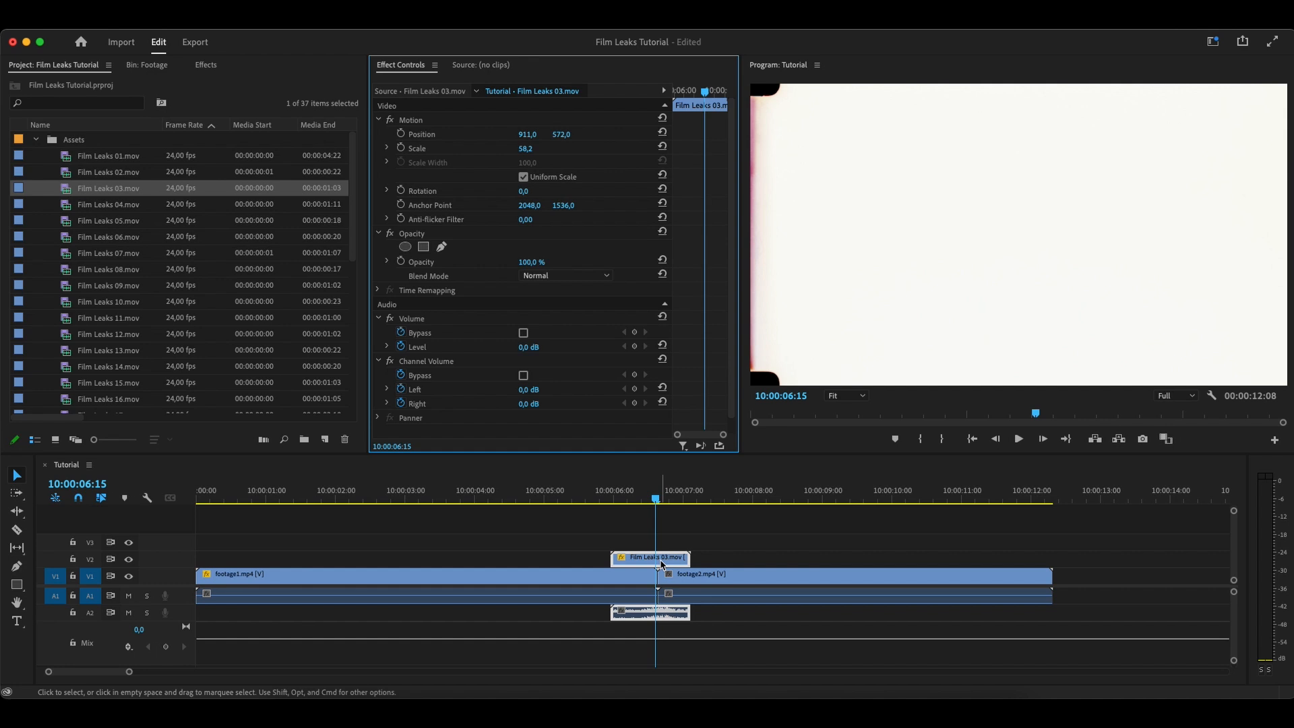
Set the film leak clip's blend mode to Screen and play back the transition across the cut
left_click(577, 276)
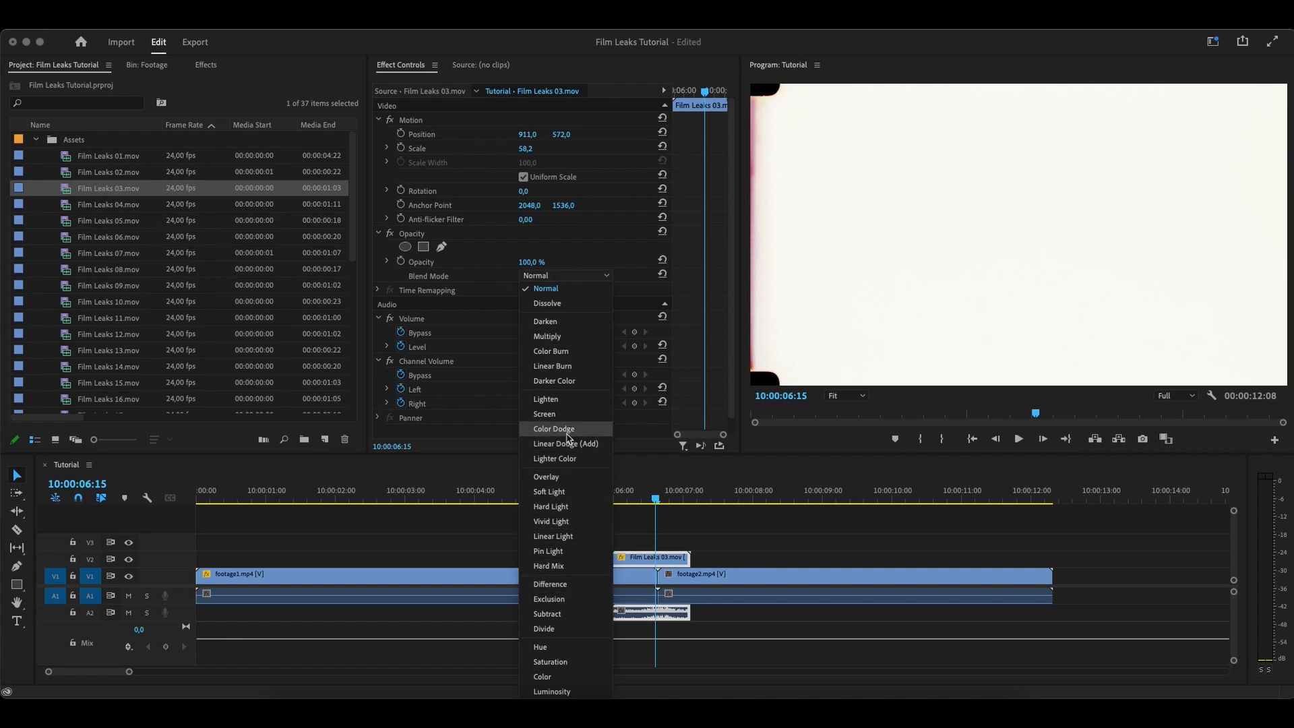
left_click(559, 414)
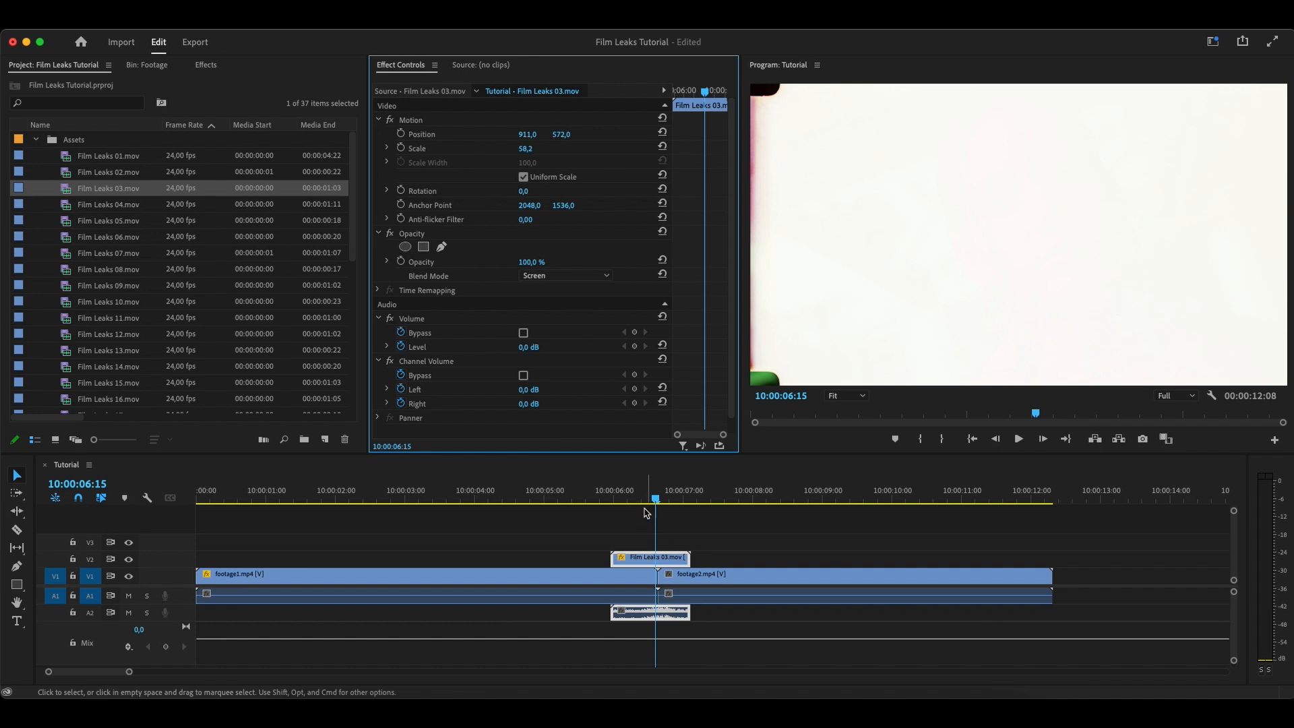
left_click(615, 496)
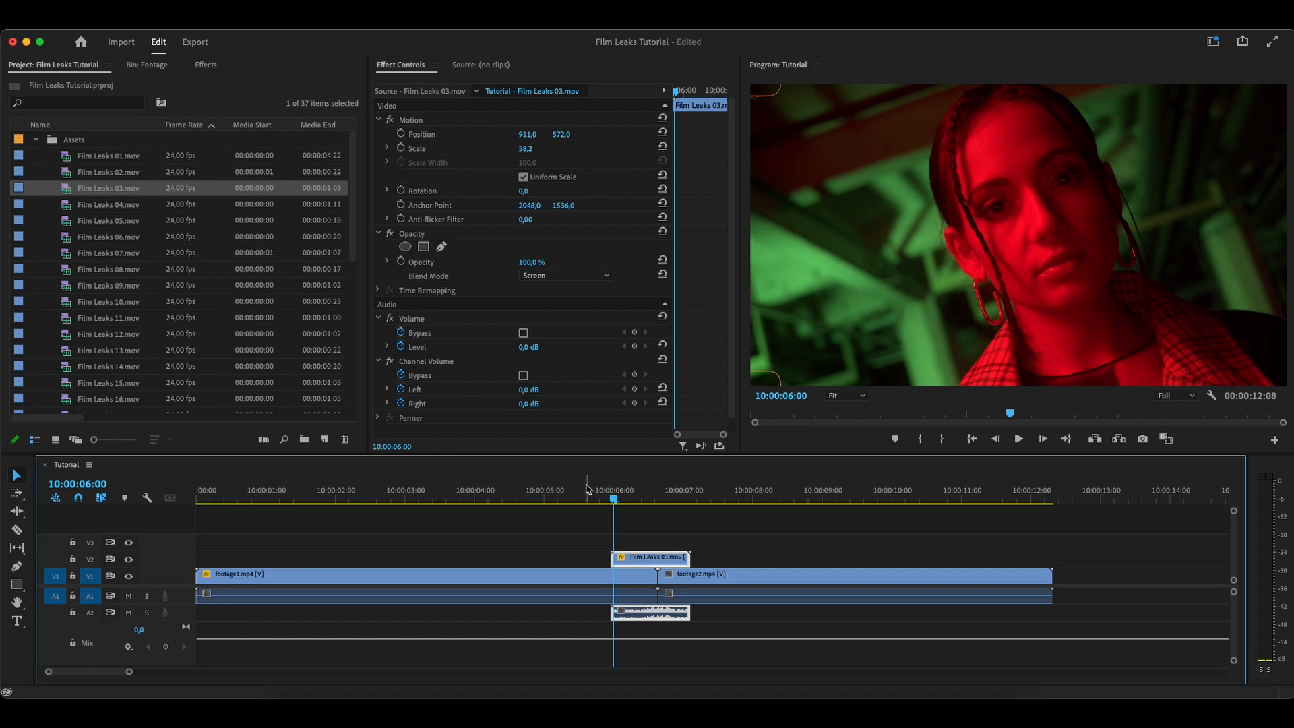
left_click(534, 495)
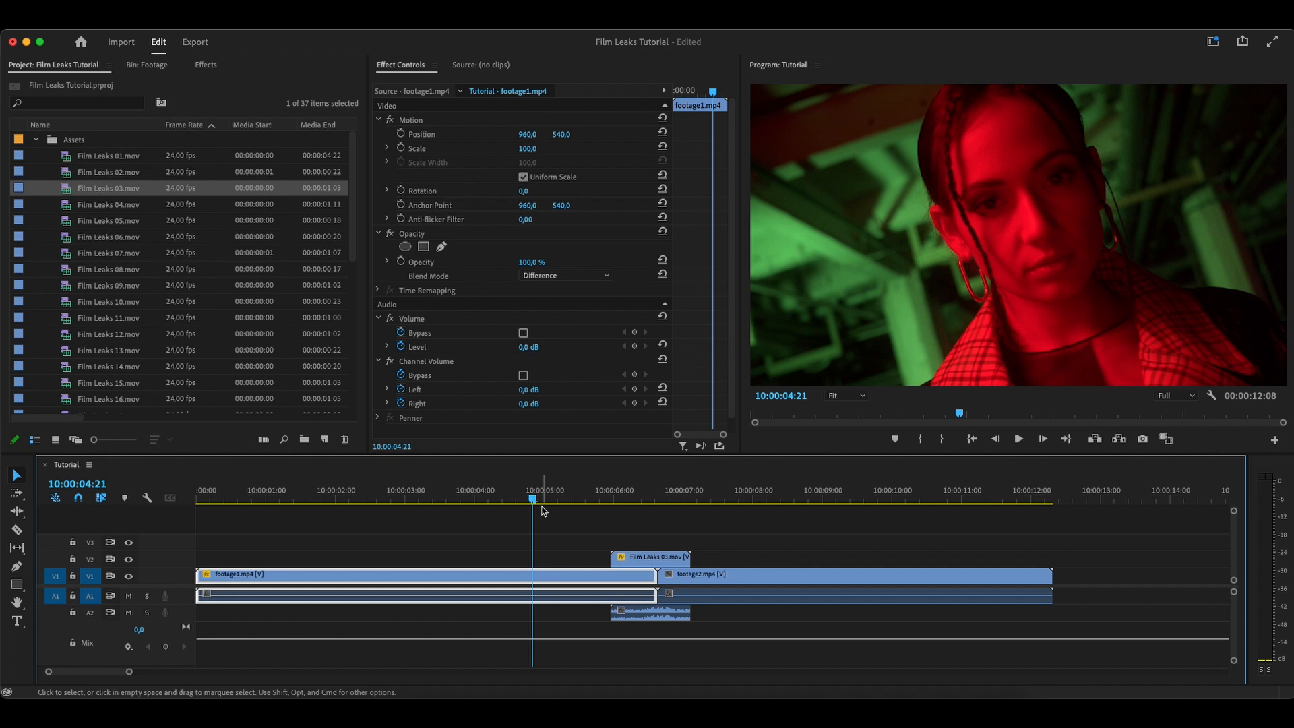
key("space")
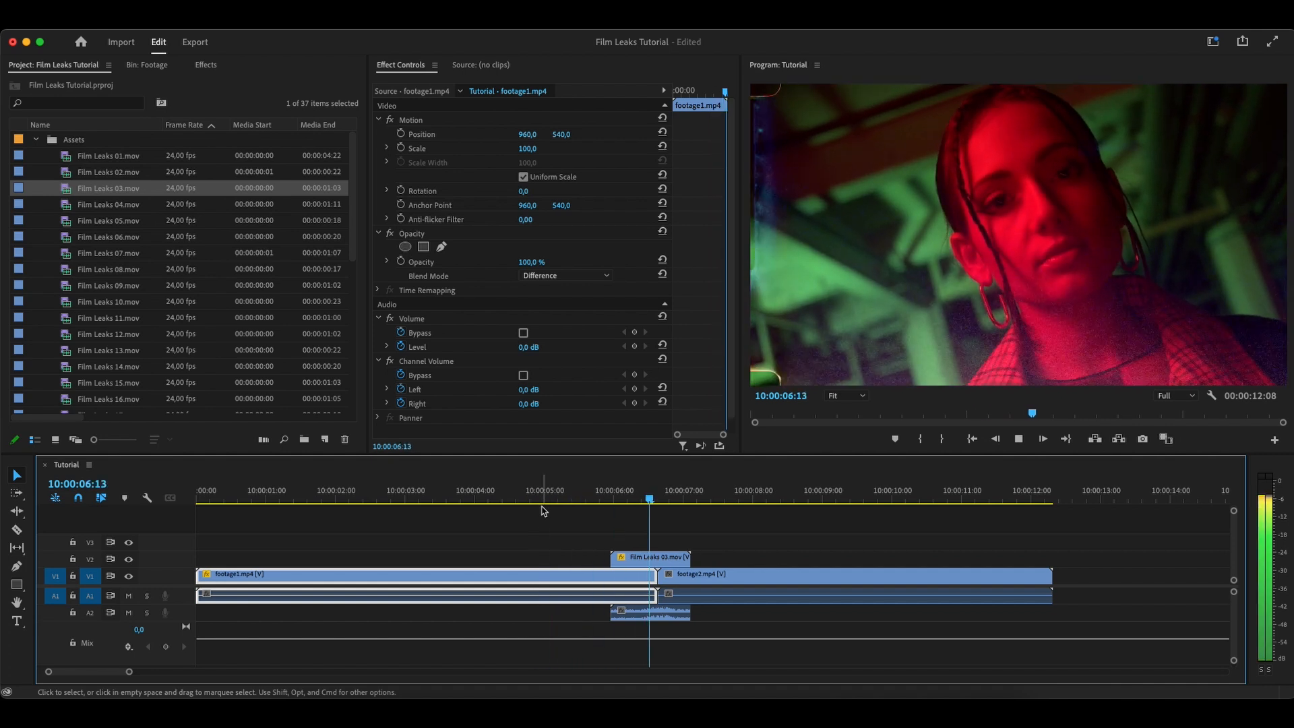
key("space")
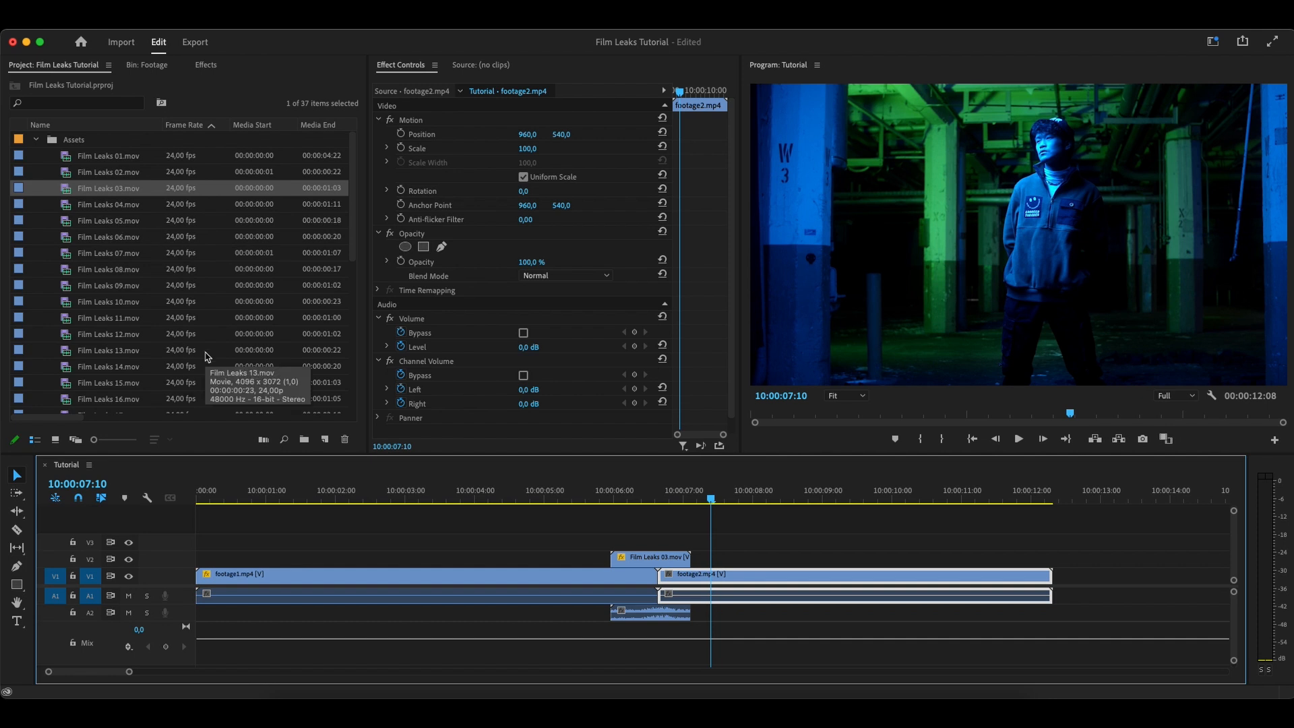
Select the film leak clip, go to a frame around 10:00:06:14 and change its blend mode to Multiply
left_click(656, 496)
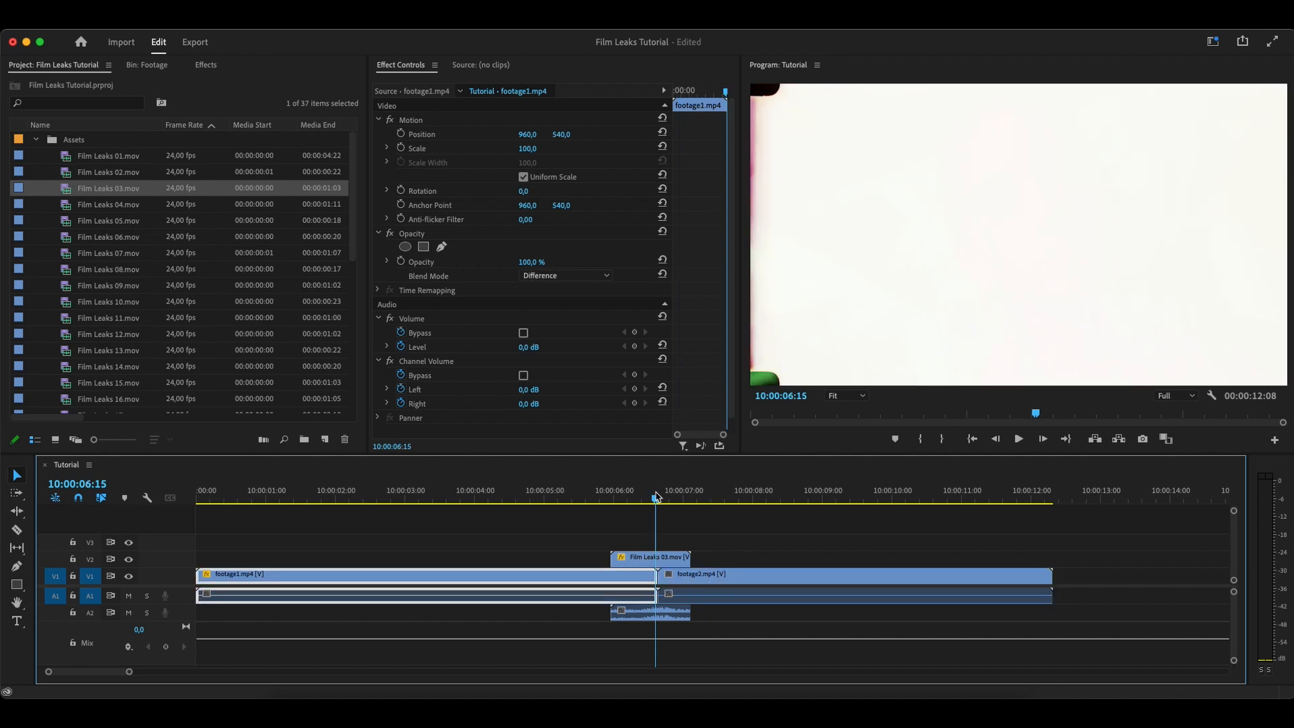
left_click(634, 505)
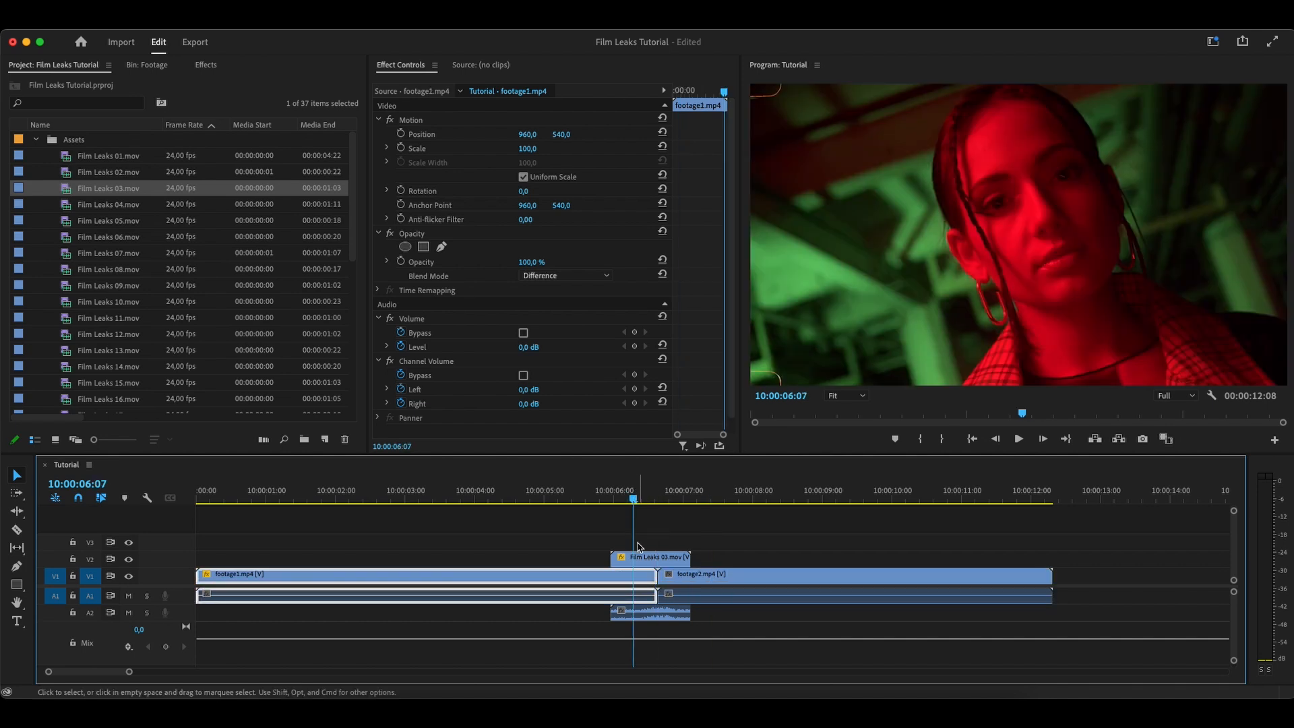
left_click(639, 557)
left_click(640, 500)
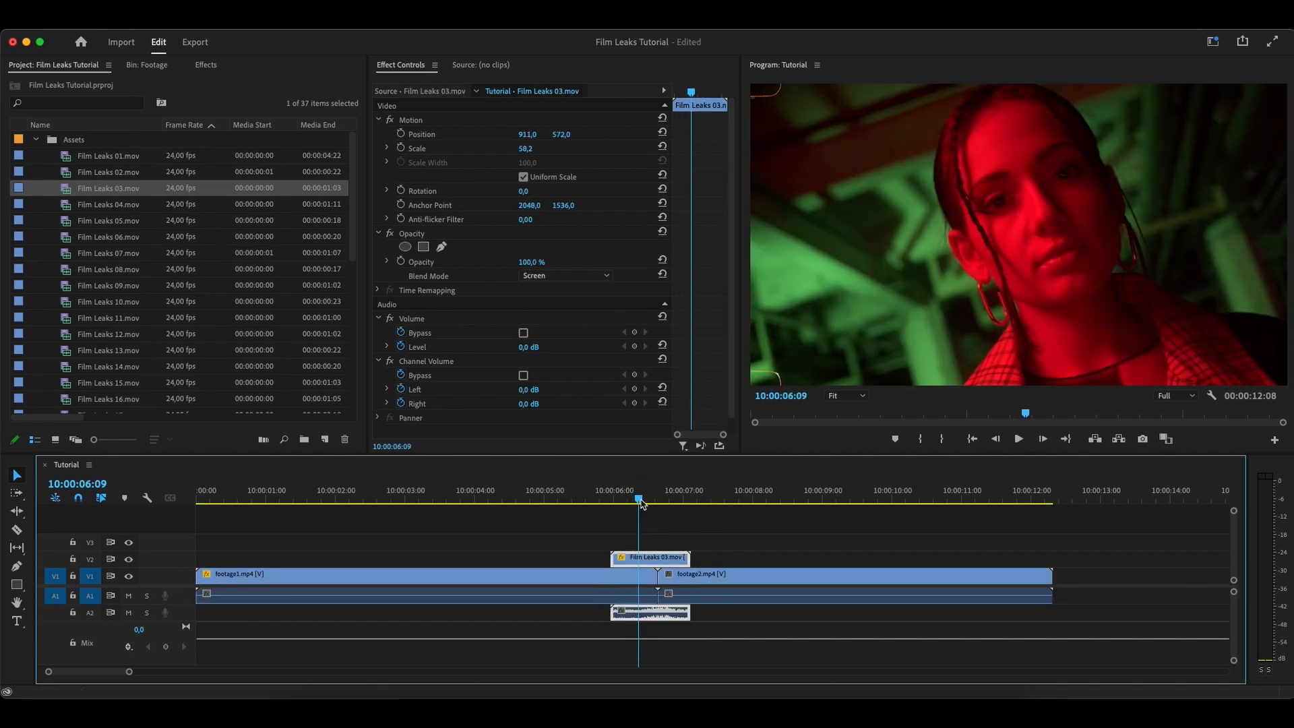
left_click_drag(640, 501, 656, 505)
left_click(539, 276)
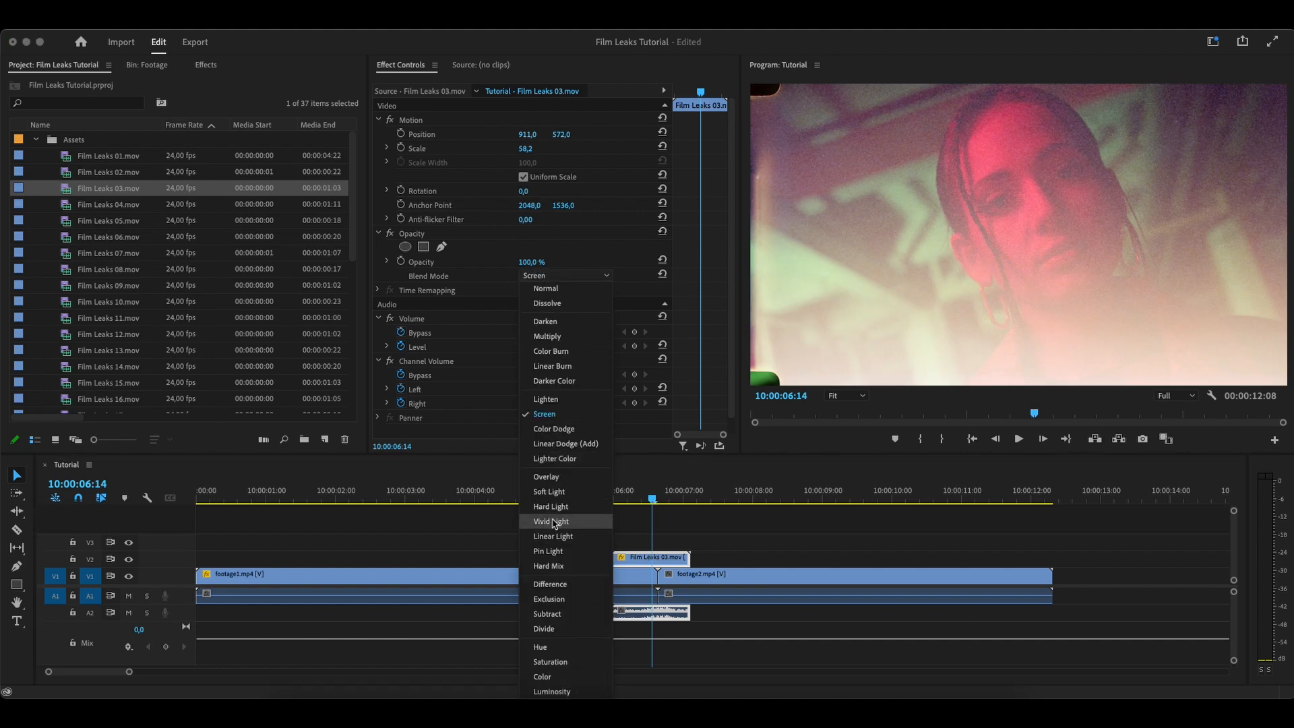
left_click(575, 337)
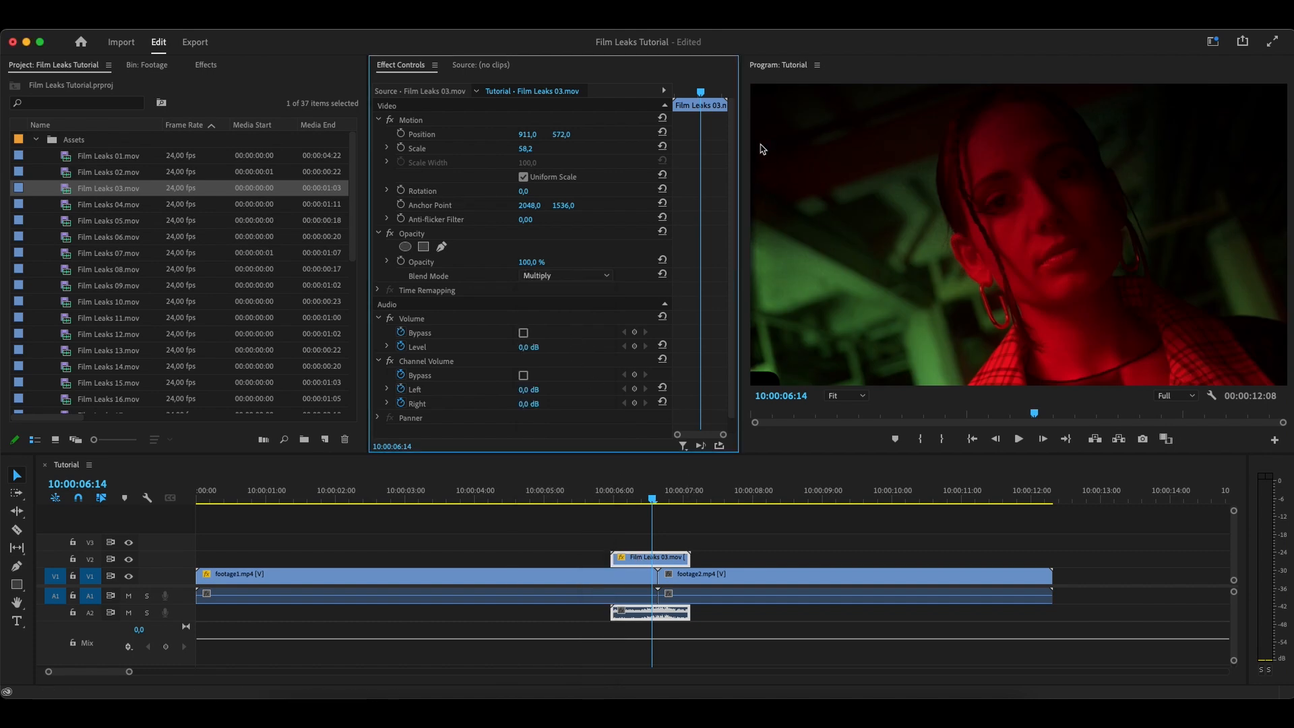
Change the film leak clip's blend mode to Difference and play back the transition from 10:00:05:12
left_click(575, 276)
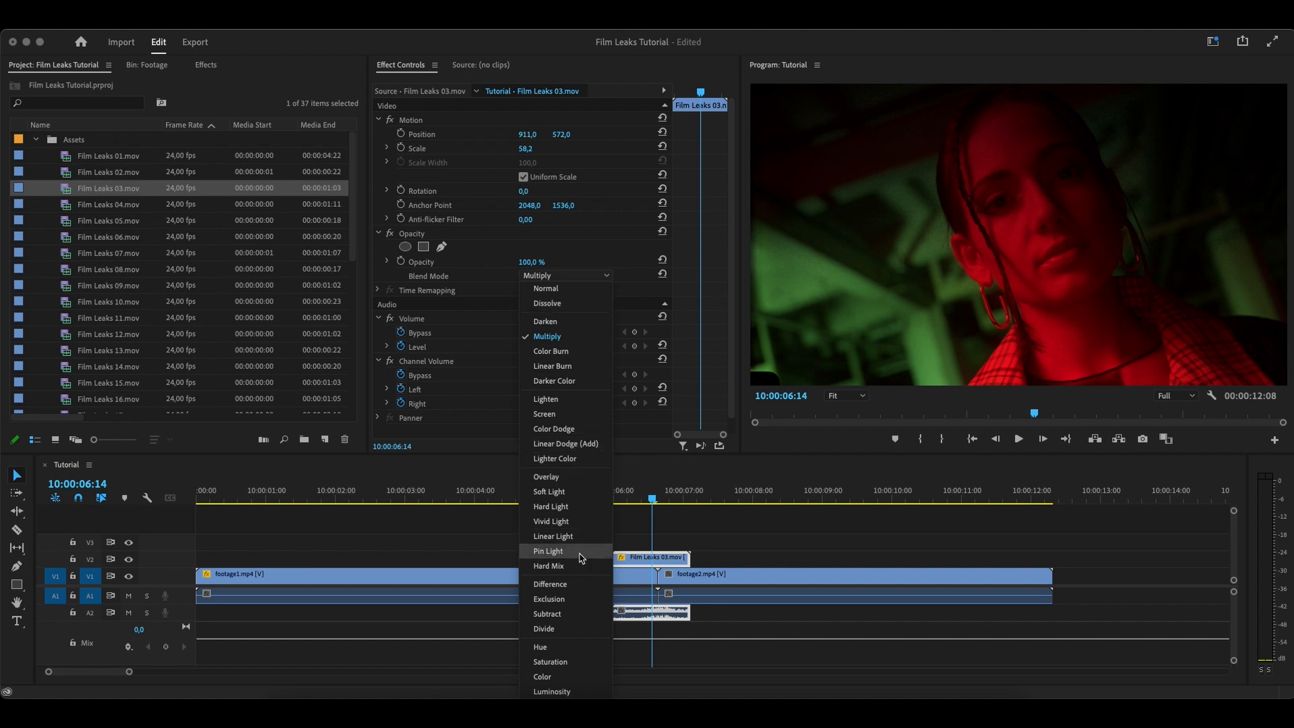
left_click(578, 585)
left_click_drag(624, 500, 578, 500)
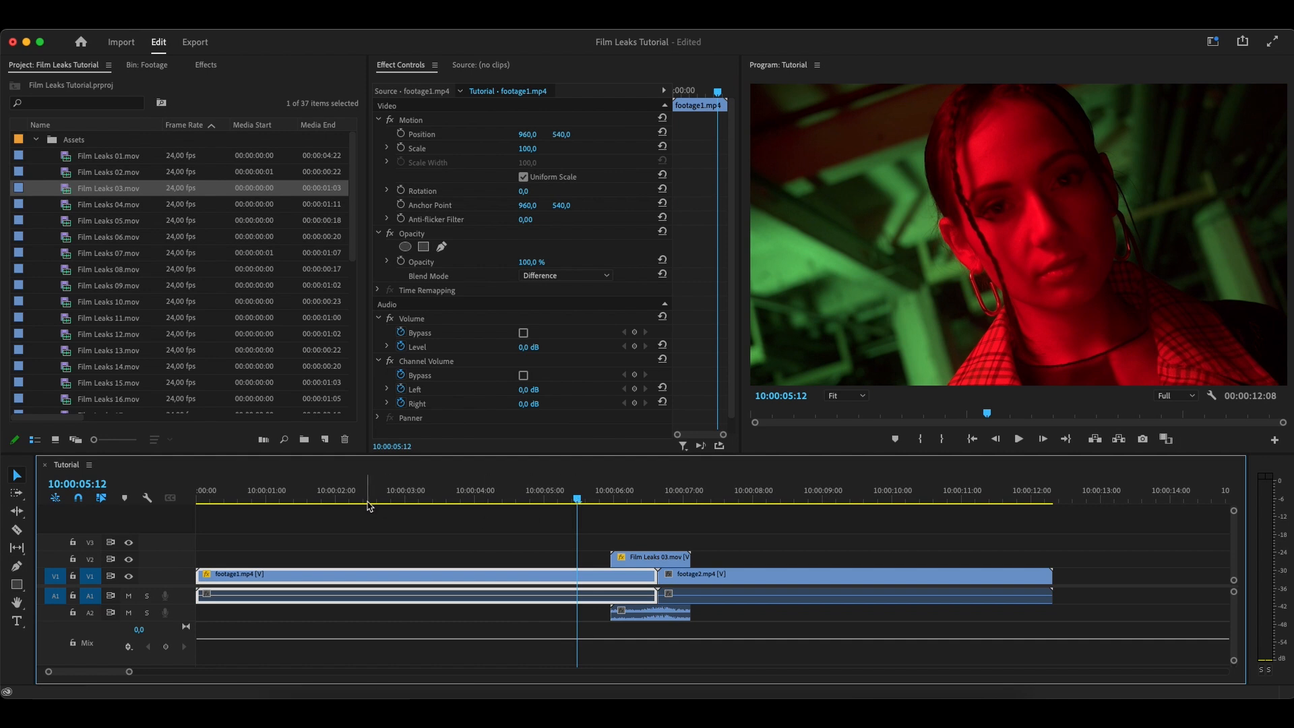
key("space")
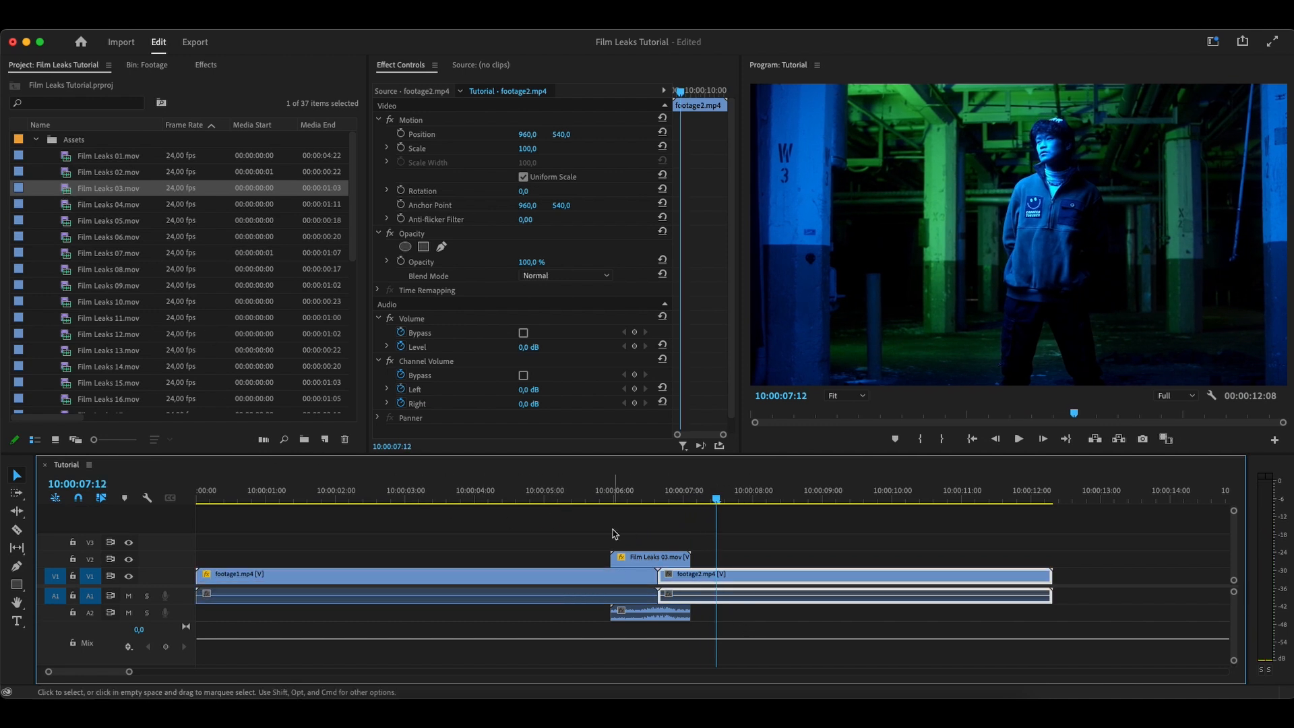
Delete the Film Leaks 03.mov clip and its audio from the timeline
left_click(584, 535)
left_click_drag(591, 537, 687, 561)
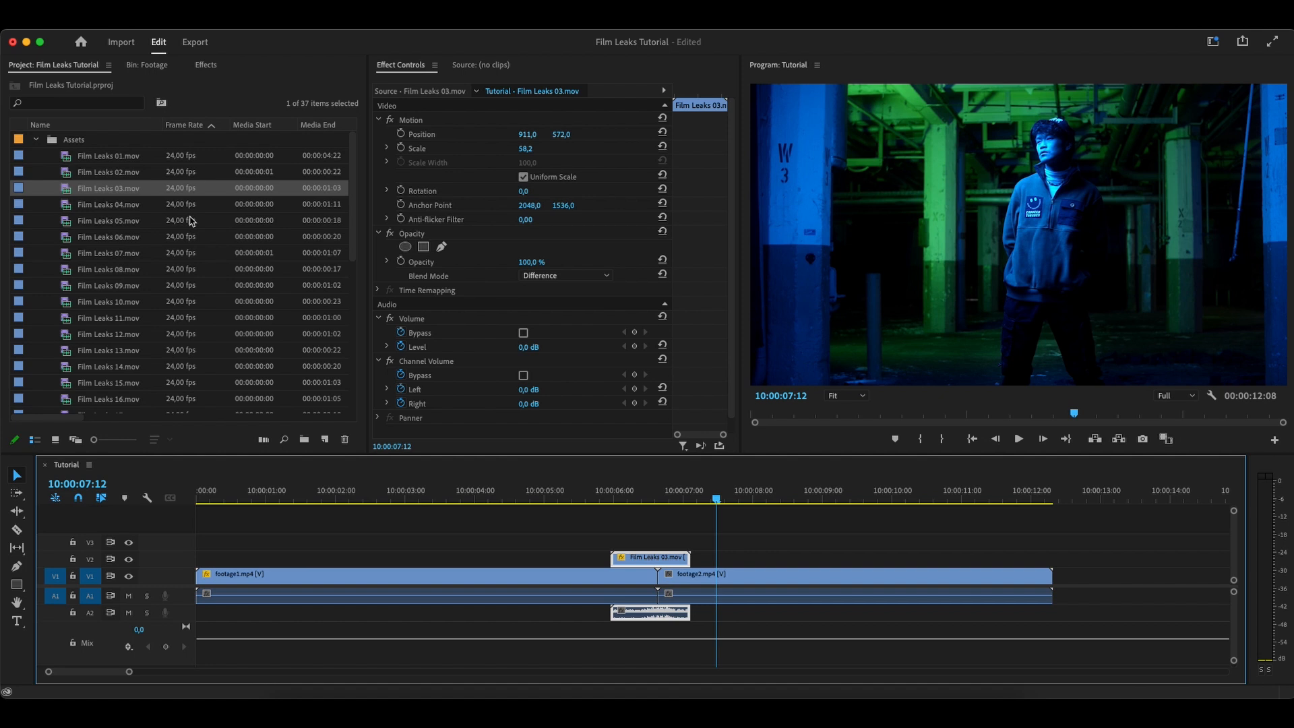
key("Delete")
Shift both footage clips together further along the timeline so footage1.mp4 starts at about 10:00:09:00
left_click_drag(358, 537, 761, 653)
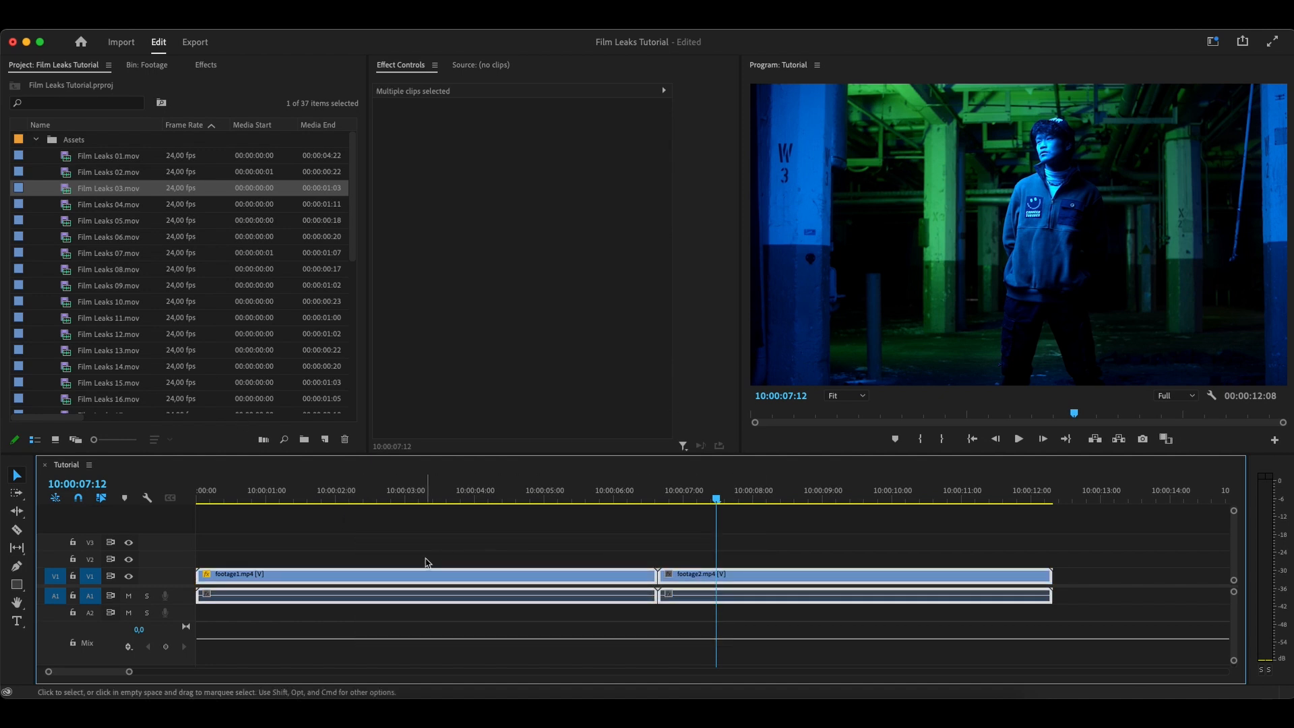
left_click_drag(331, 578, 764, 581)
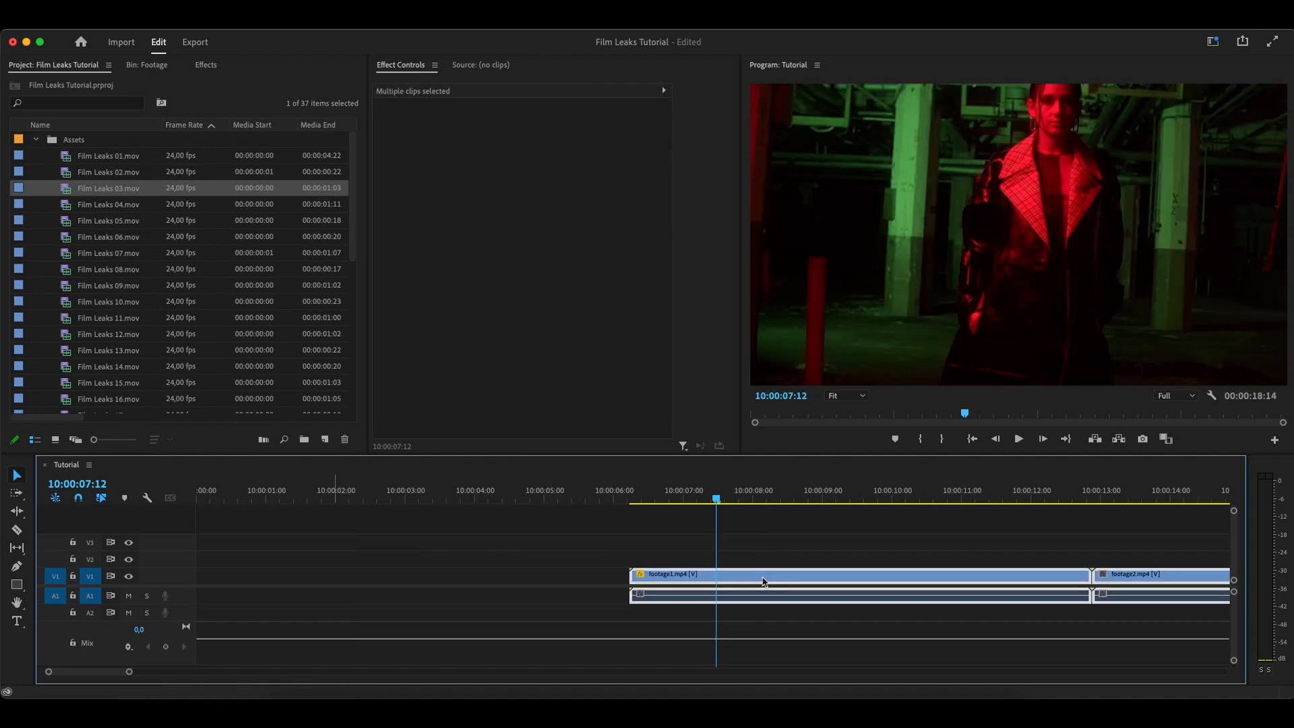
left_click_drag(637, 574, 828, 576)
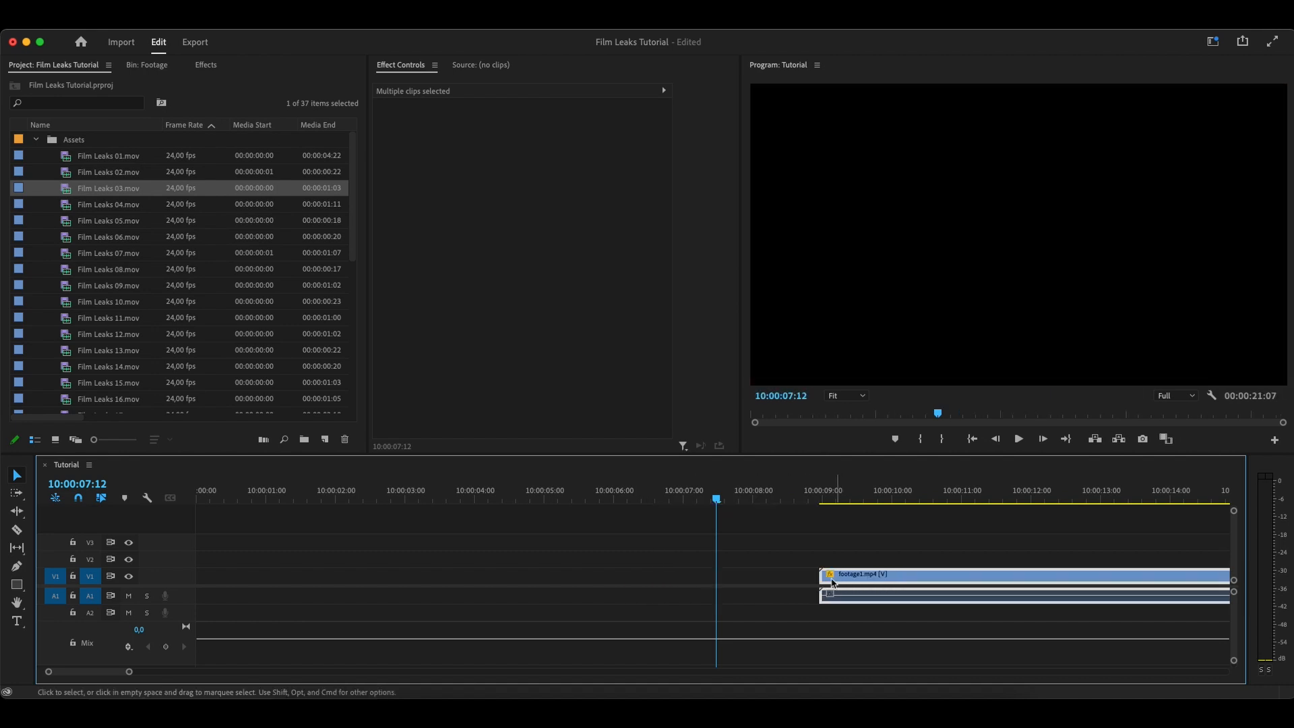
Place Film Leaks 01.mov at the start of the sequence on V2 and fit it to the frame size
left_click(67, 157)
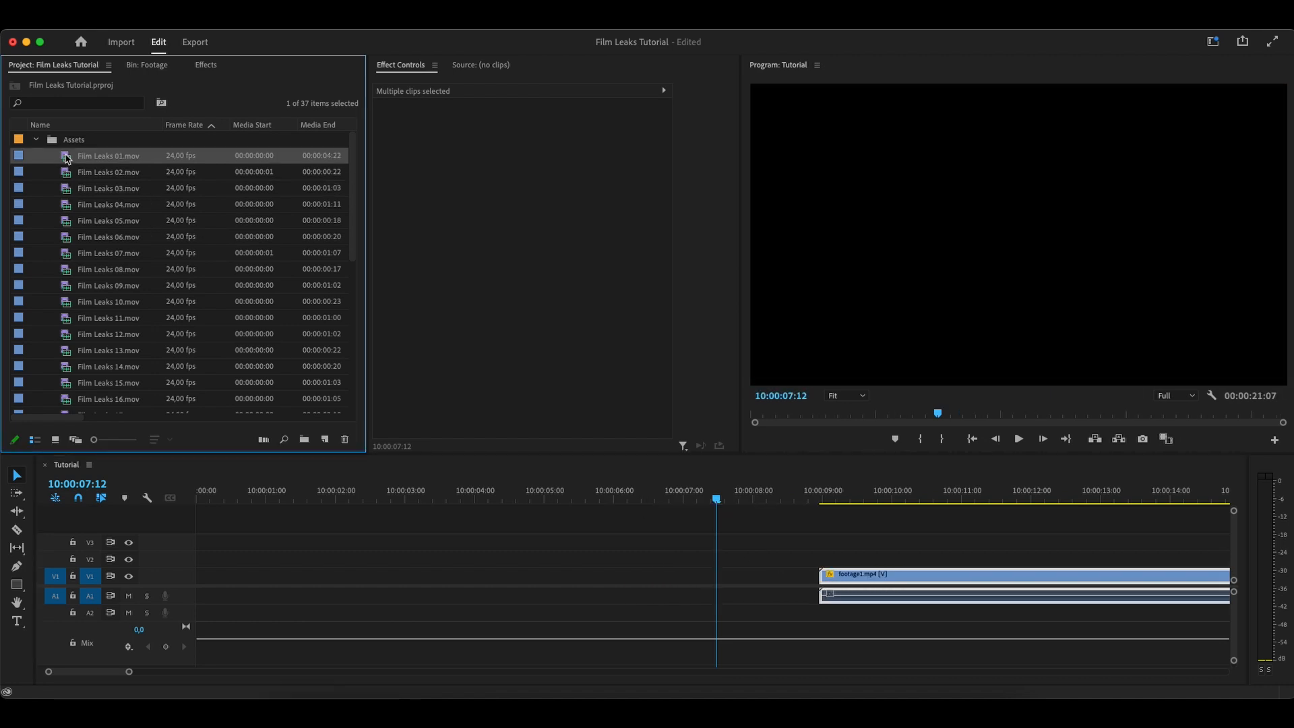
left_click_drag(73, 187, 198, 562)
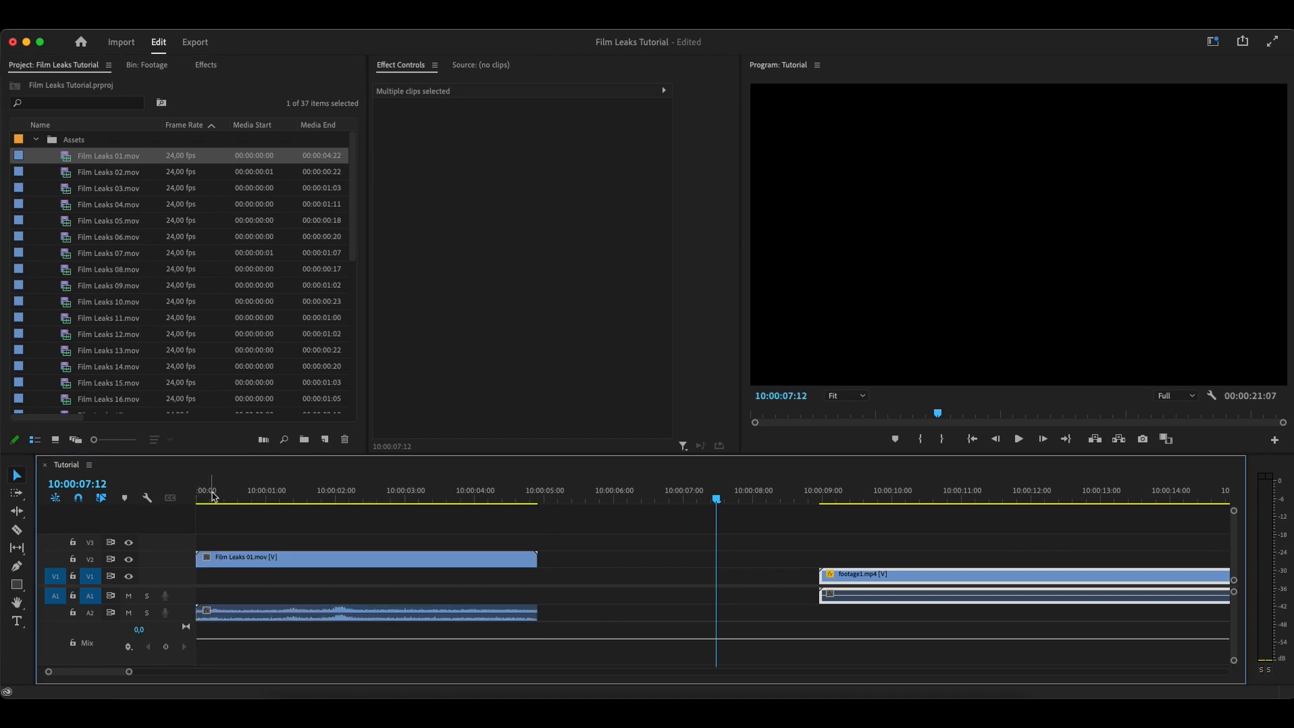
right_click(244, 559)
key("s")
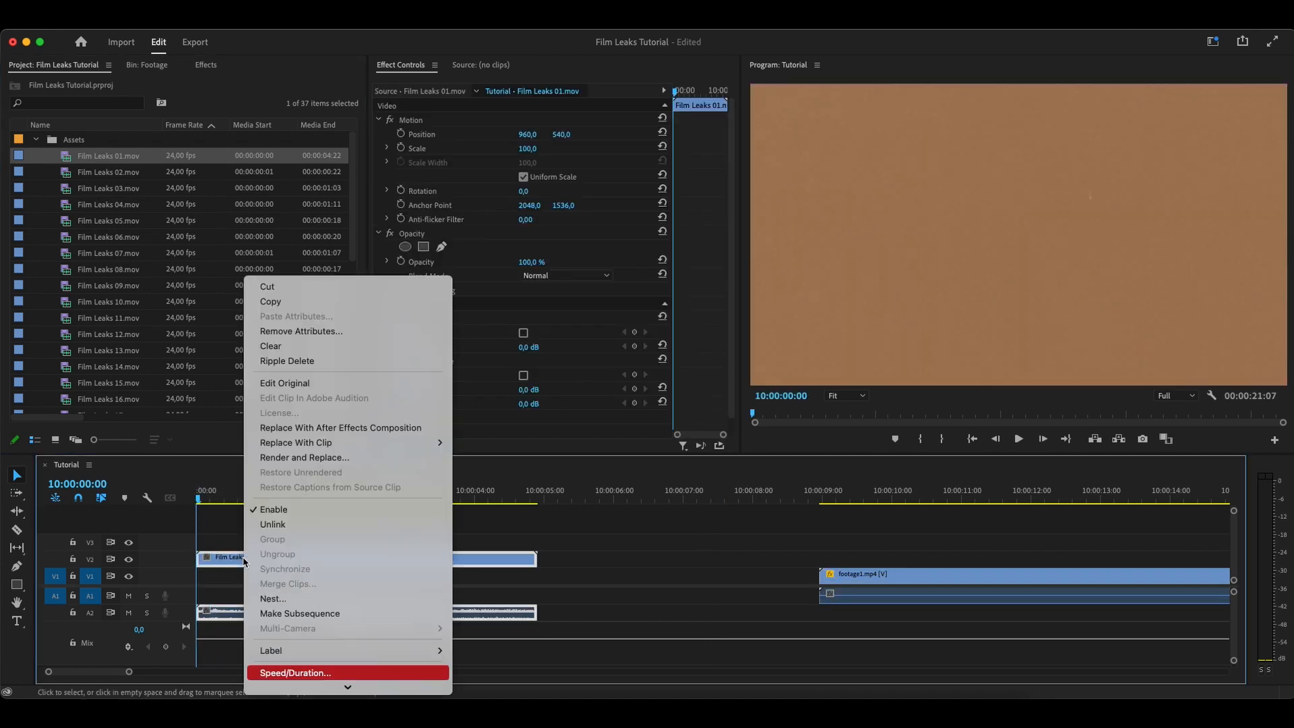
key("e")
key("Return")
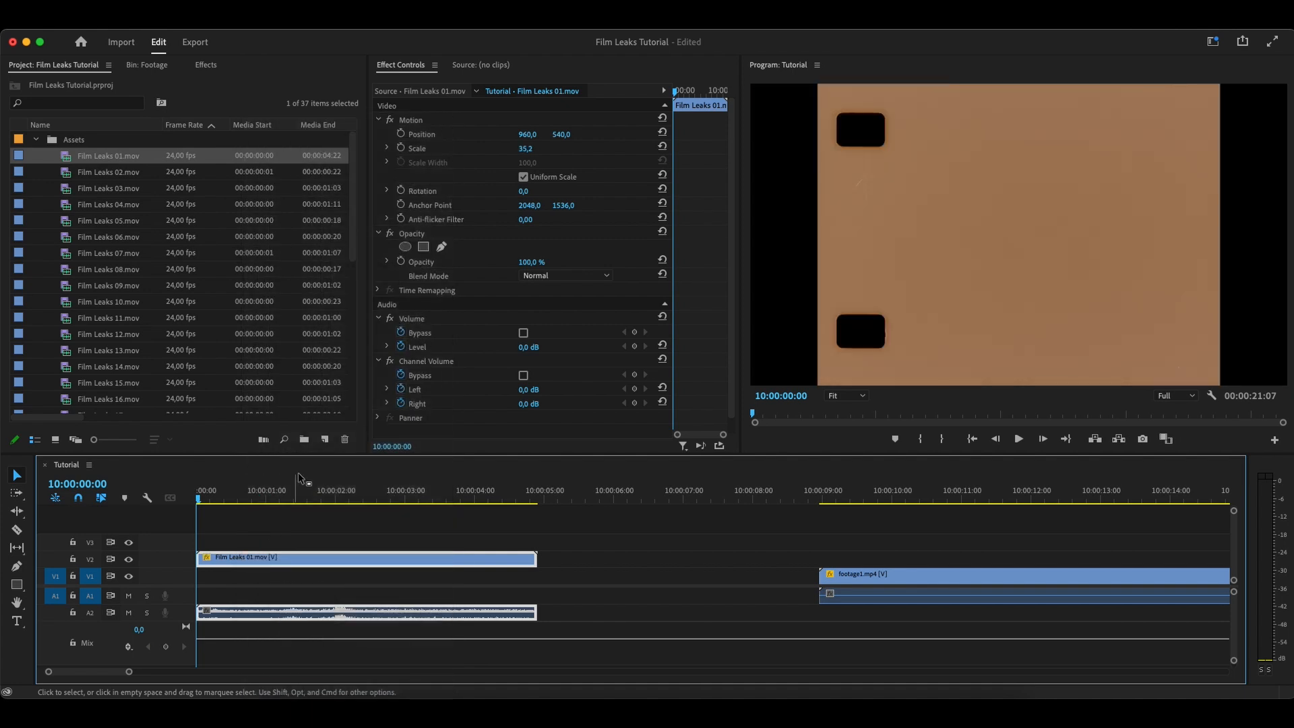
Enlarge the Film Leaks 01.mov clip to a scale of 48.2 and play it back
left_click_drag(521, 154, 538, 153)
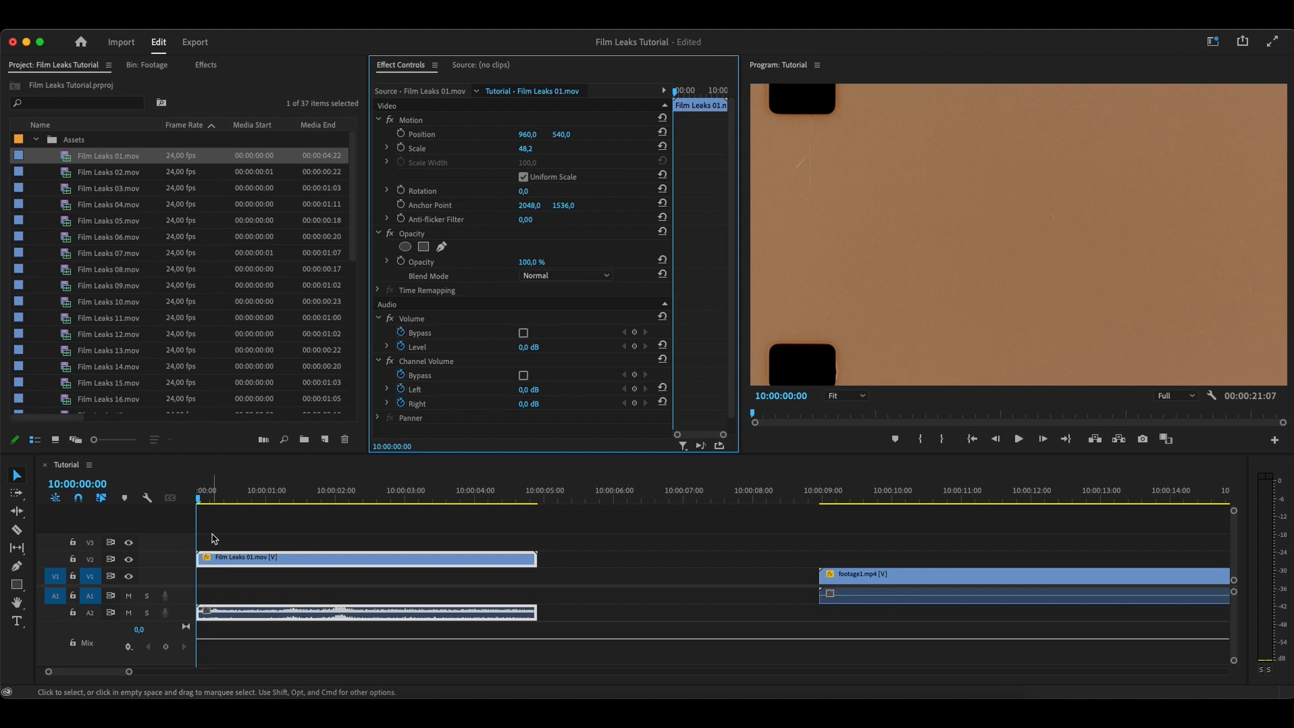
key("space")
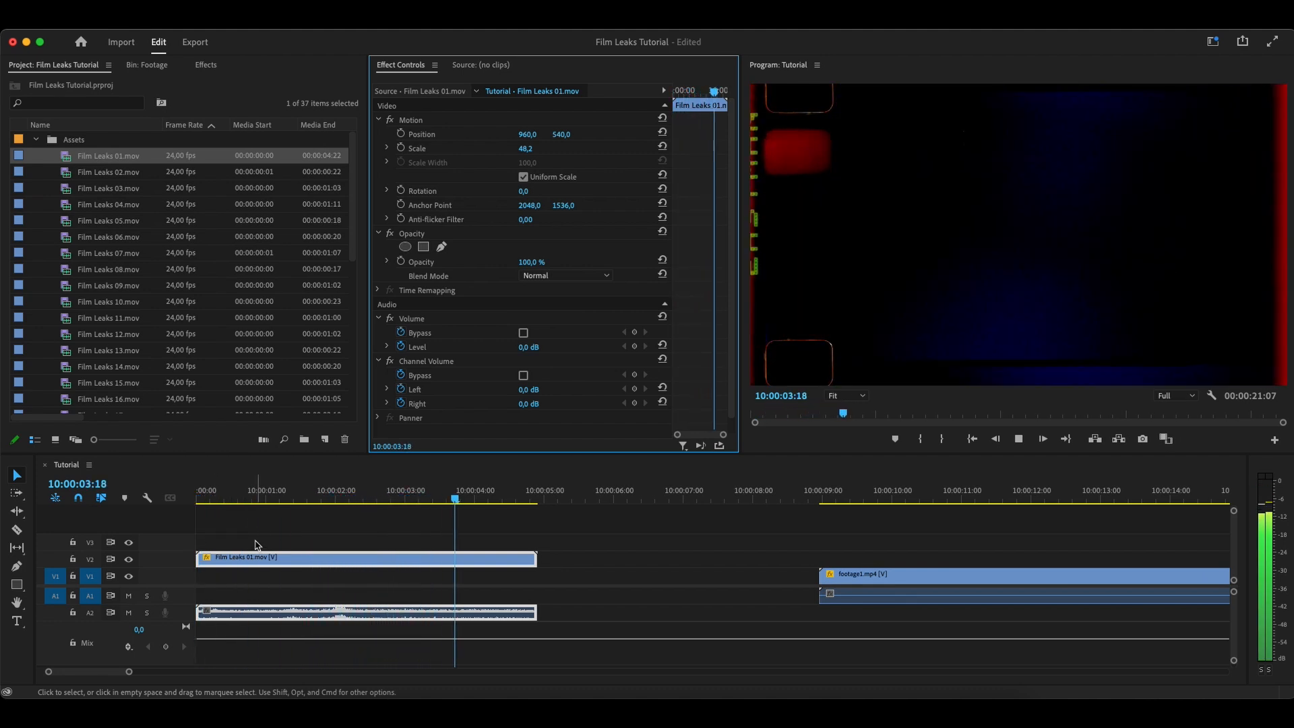
key("space")
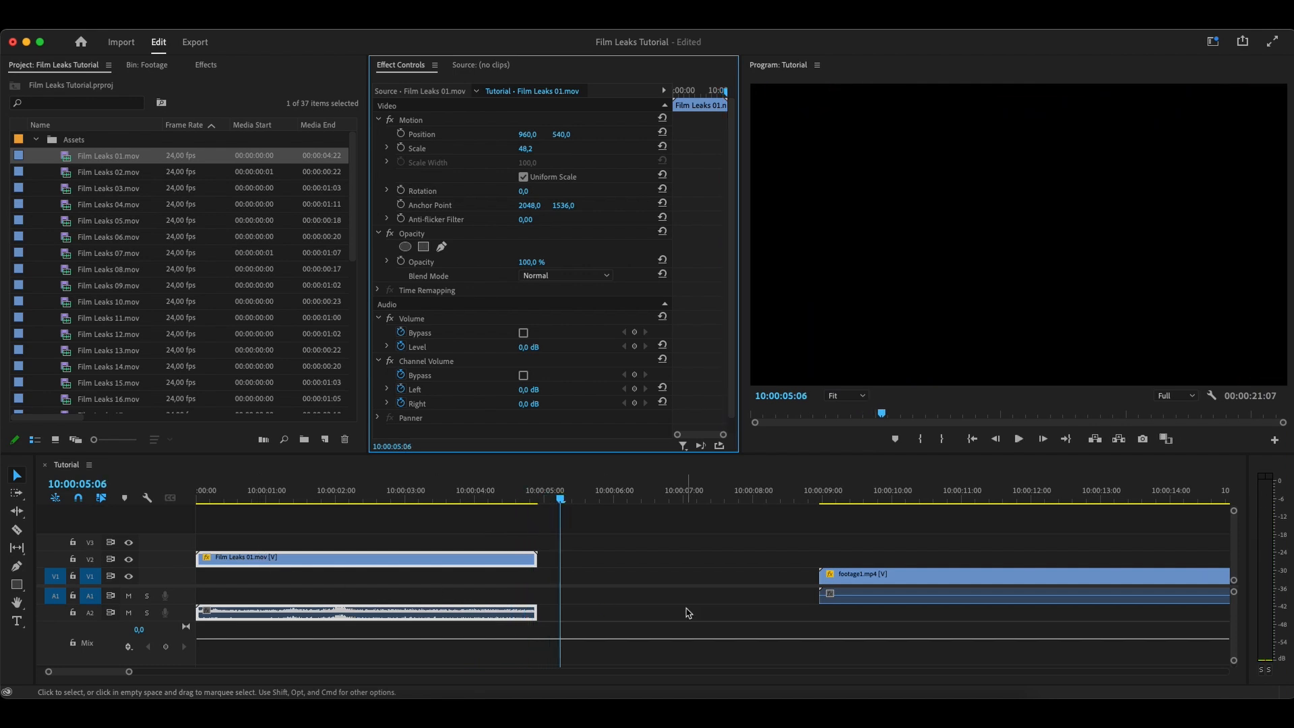
Move footage1.mp4 on V1 to start at about 10:00:04:00, overlapping the end of Film Leaks 01.mov
left_click(716, 578)
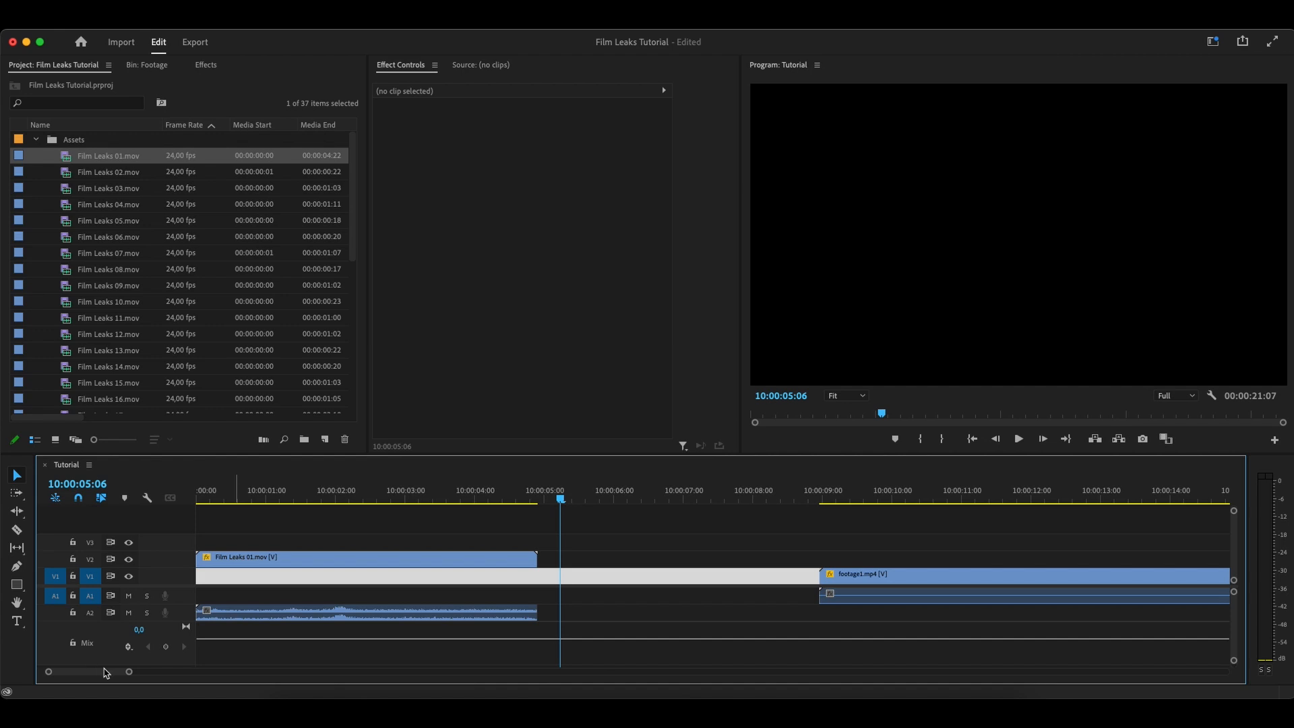
left_click(133, 674)
left_click(94, 674)
left_click_drag(980, 582, 632, 581)
left_click_drag(477, 505, 535, 496)
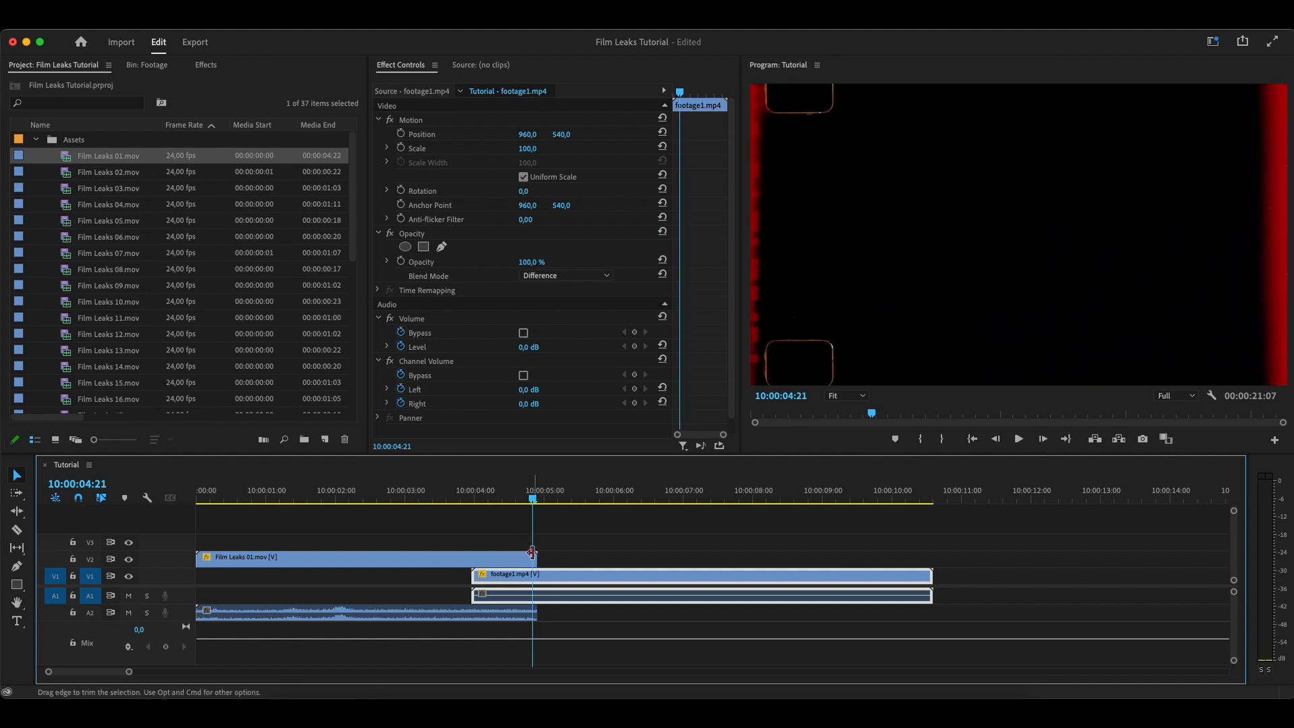
Apply the default transitions to the end of Film Leaks 01.mov and shift footage1.mp4 to start at about 10:00:04:05
right_click(534, 557)
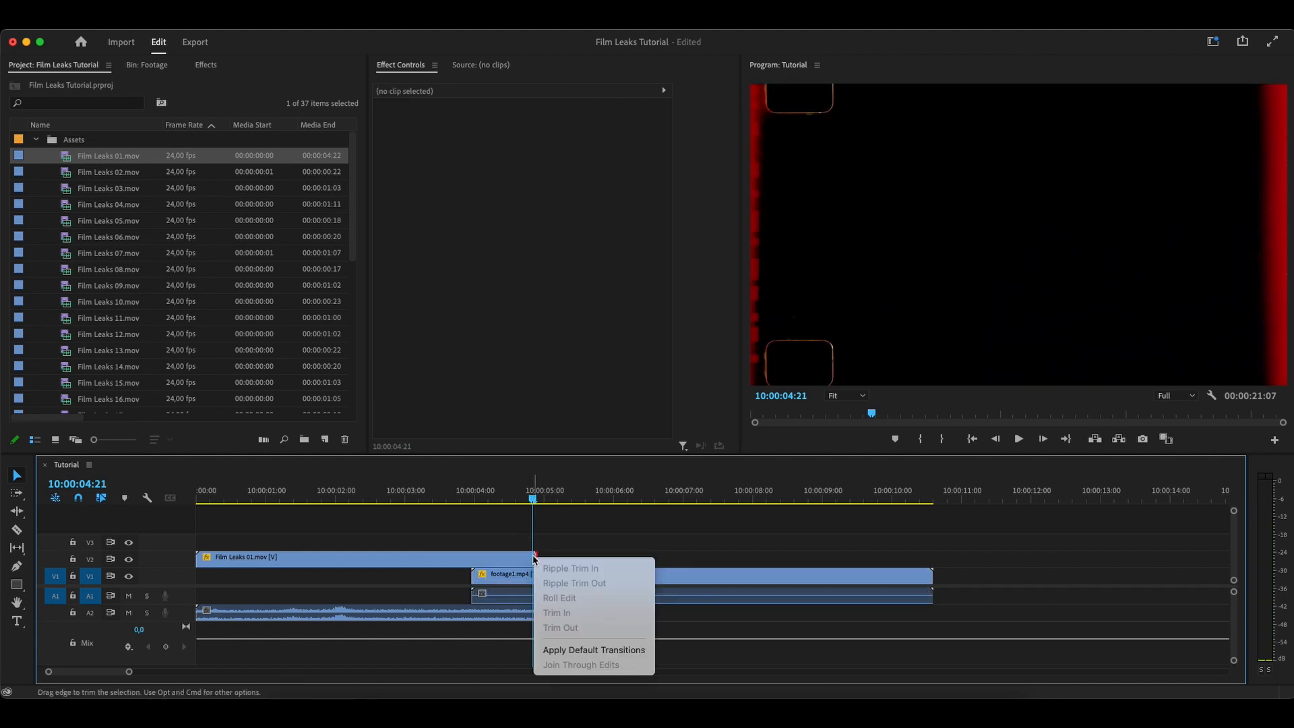
left_click(574, 648)
mouse_move(498, 560)
left_mouse_down()
mouse_move(514, 560)
mouse_move(507, 582)
mouse_move(553, 583)
mouse_move(499, 578)
left_mouse_up()
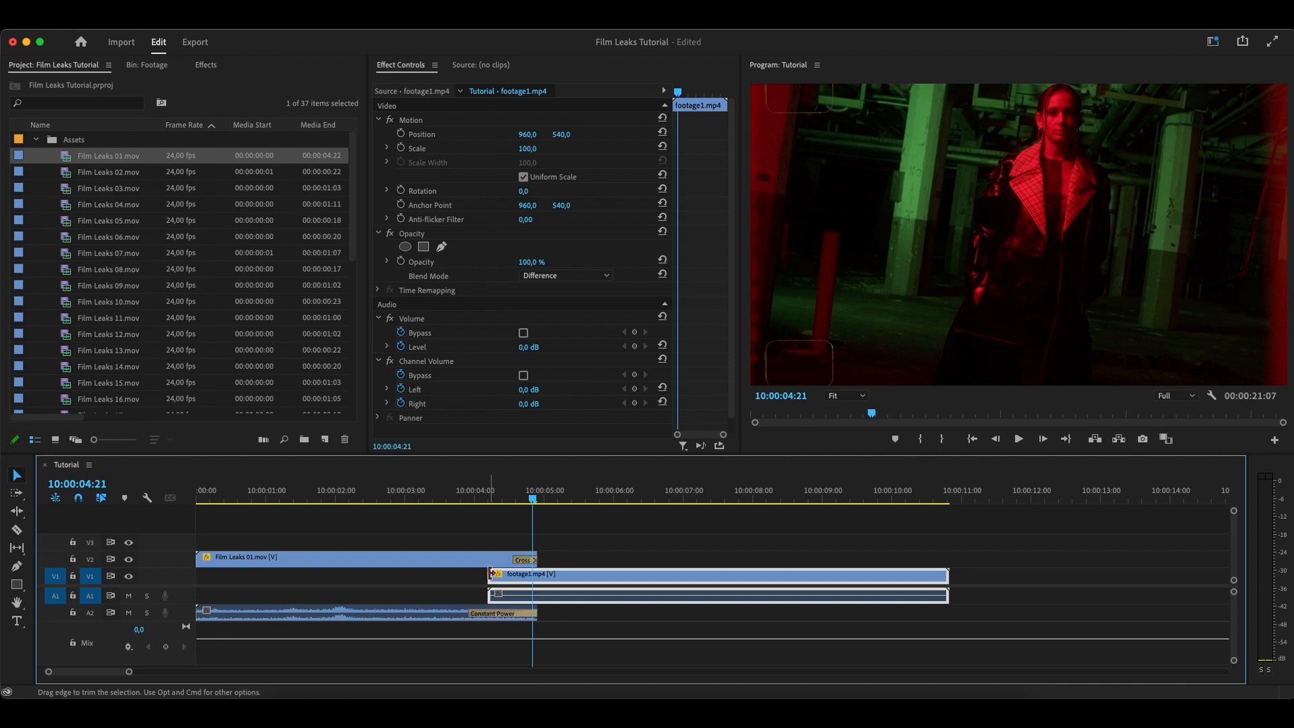
Apply the default transitions to the start of footage1.mp4 and shorten its Cross Dissolve to 17 frames
right_click(491, 578)
left_click(543, 670)
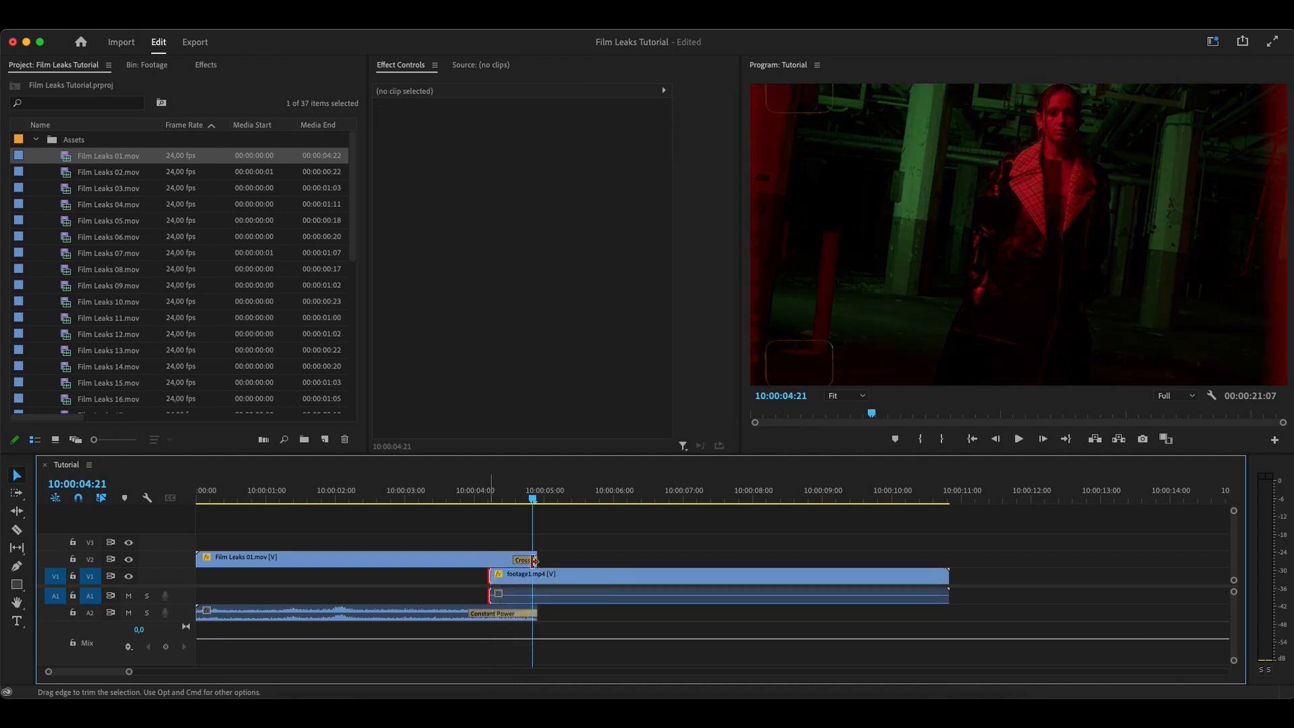
left_click_drag(552, 574, 533, 575)
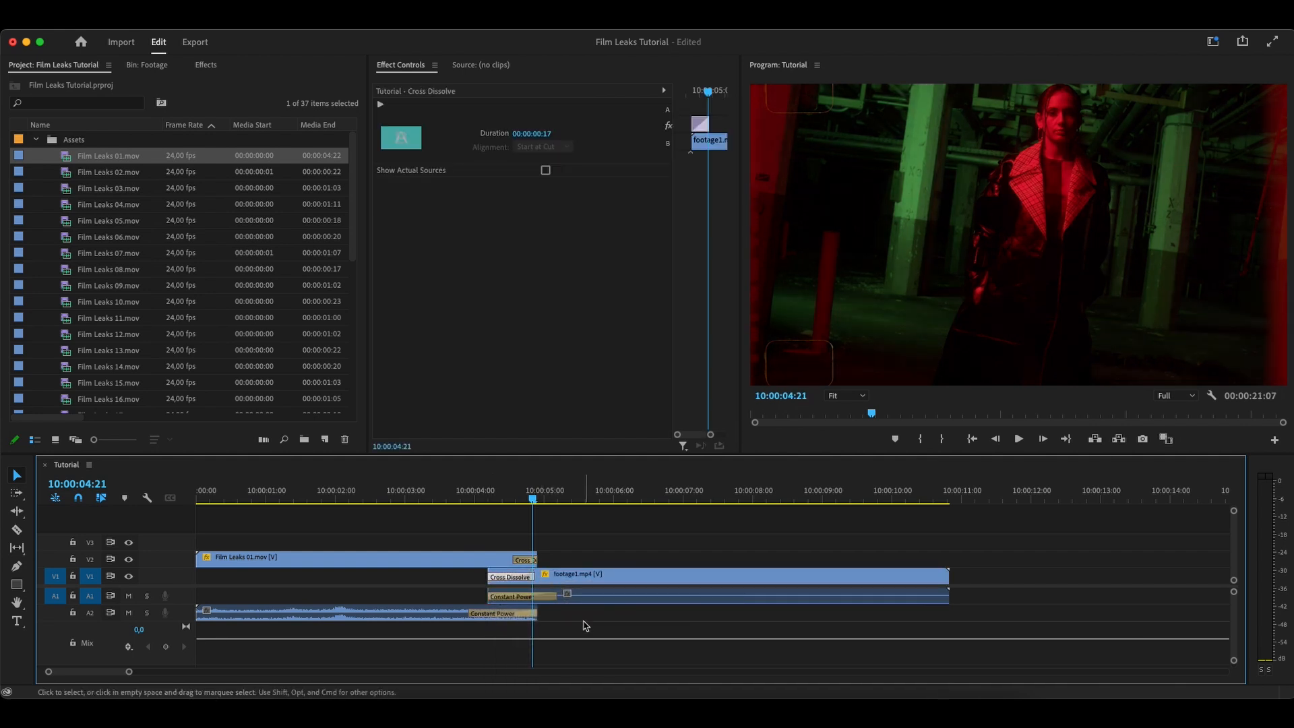
Set the Film Leaks 01.mov clip's blend mode to Screen and play back the transition into footage1.mp4
mouse_move(533, 499)
left_mouse_down()
mouse_move(498, 499)
mouse_move(517, 499)
left_mouse_up()
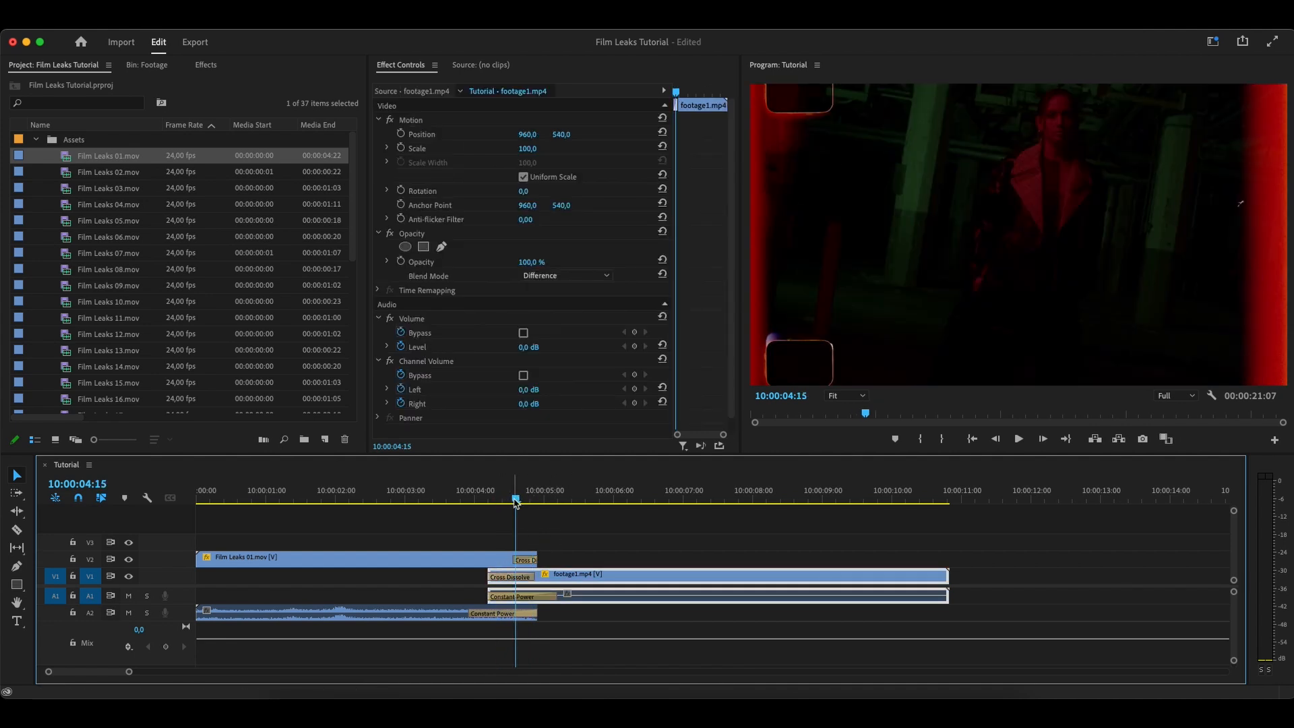
left_click(405, 565)
left_click(546, 276)
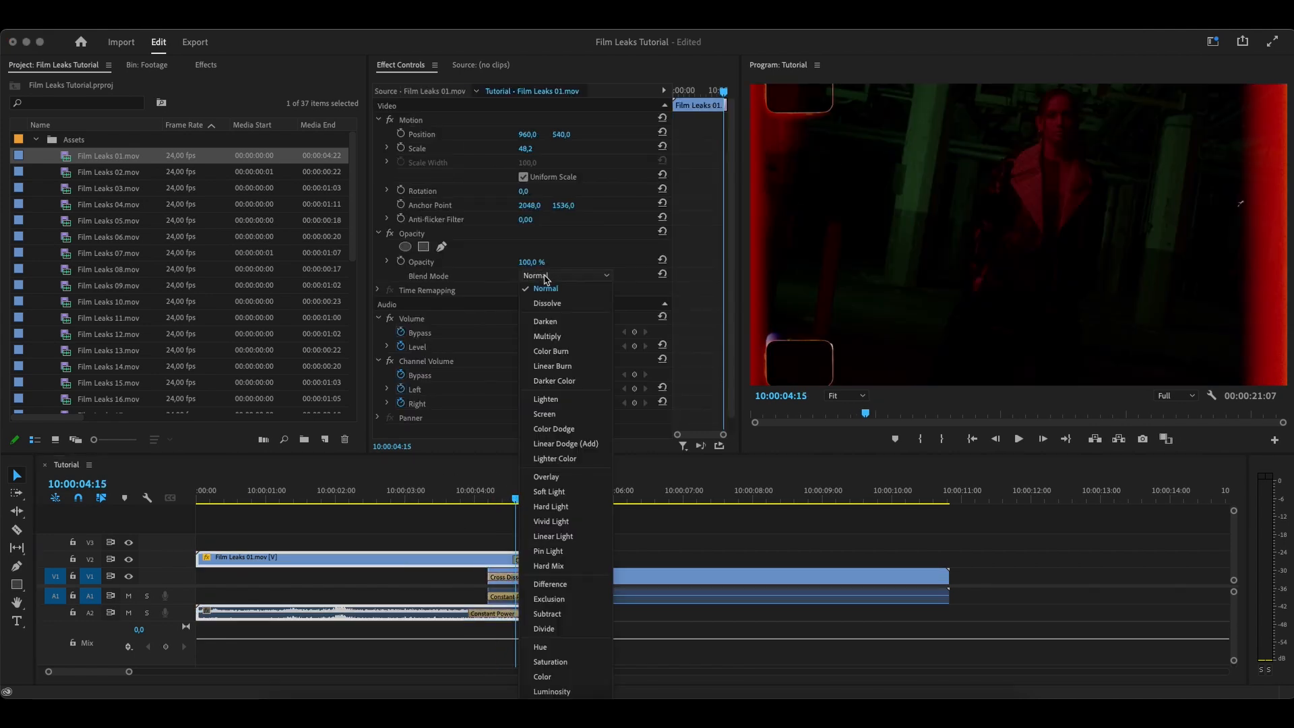
left_click(559, 418)
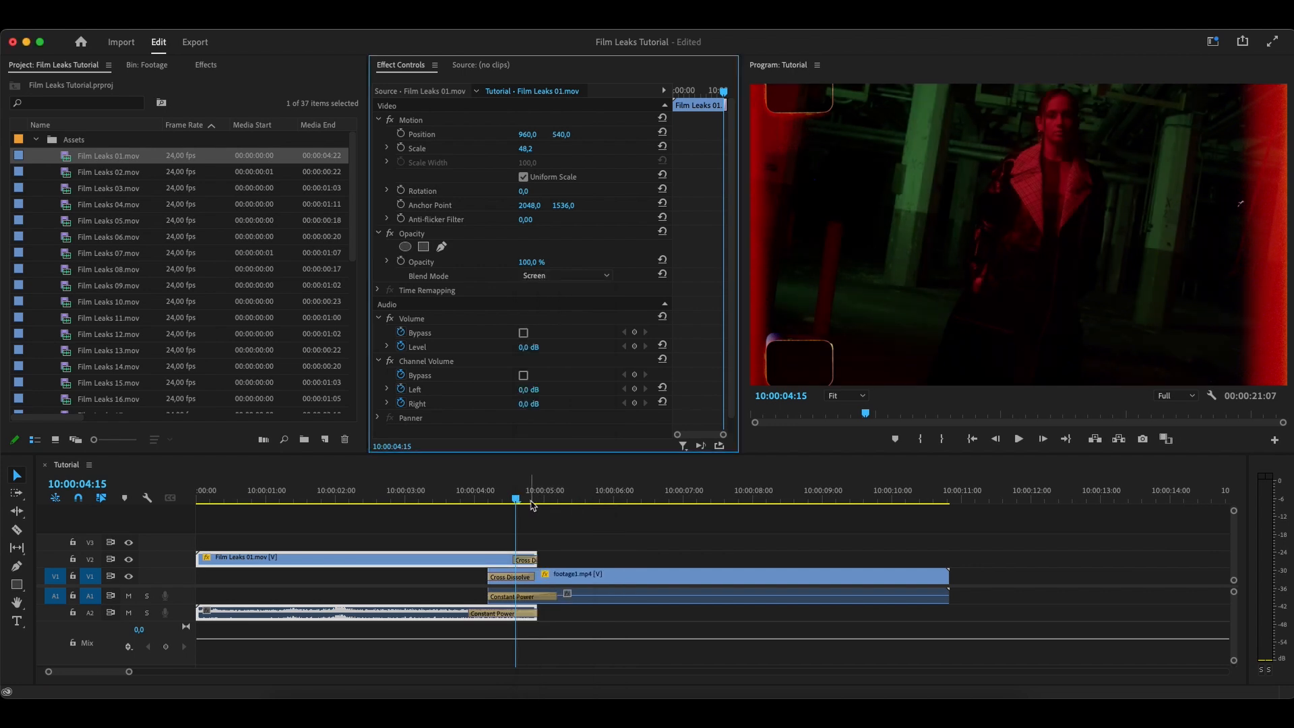
left_click_drag(513, 502, 446, 510)
key("space")
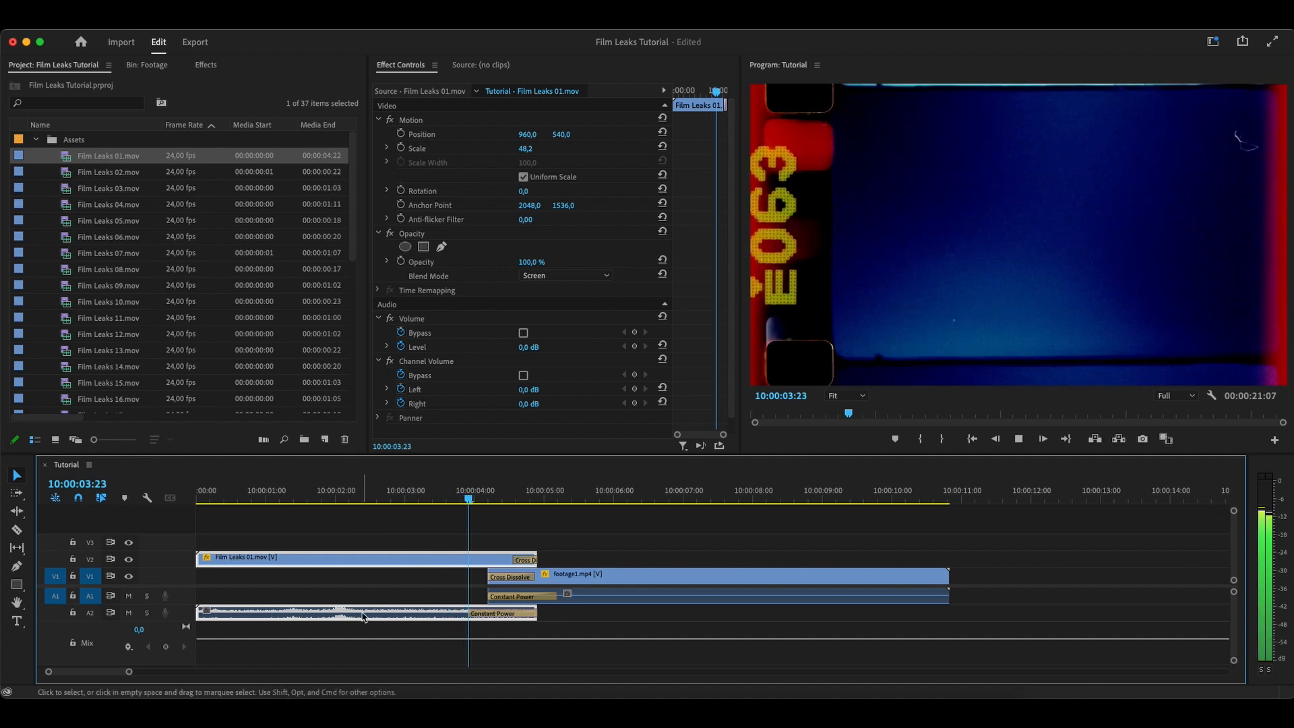
key("space")
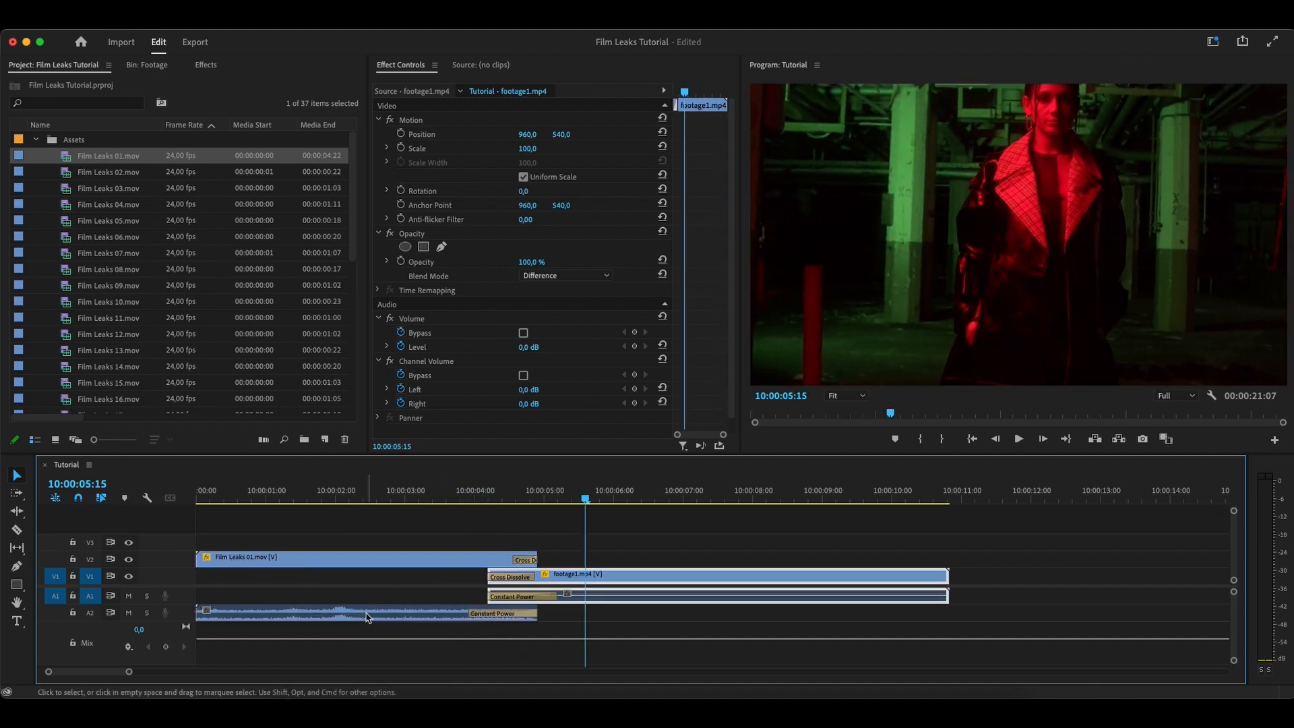
Add a text box with the title ACIDBITE across the middle of the frame at 10:00:01:17
left_click_drag(504, 501, 314, 502)
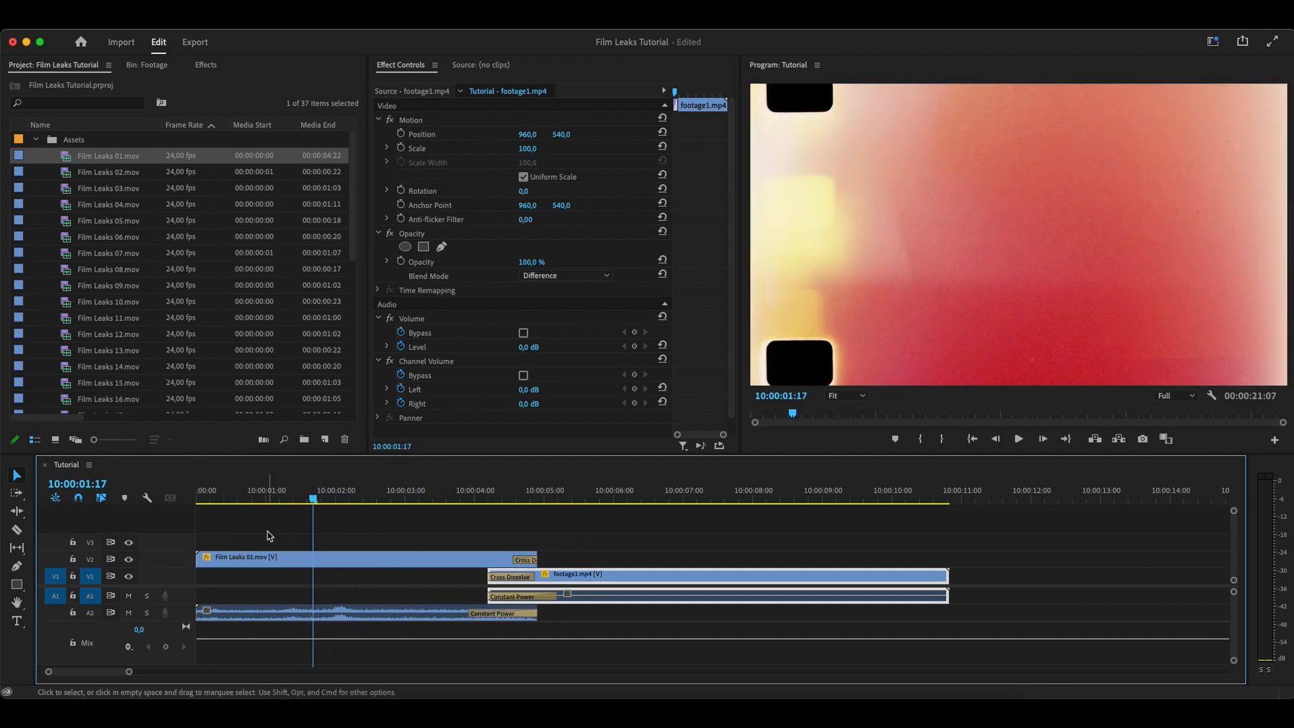
left_click(19, 622)
left_click(855, 164)
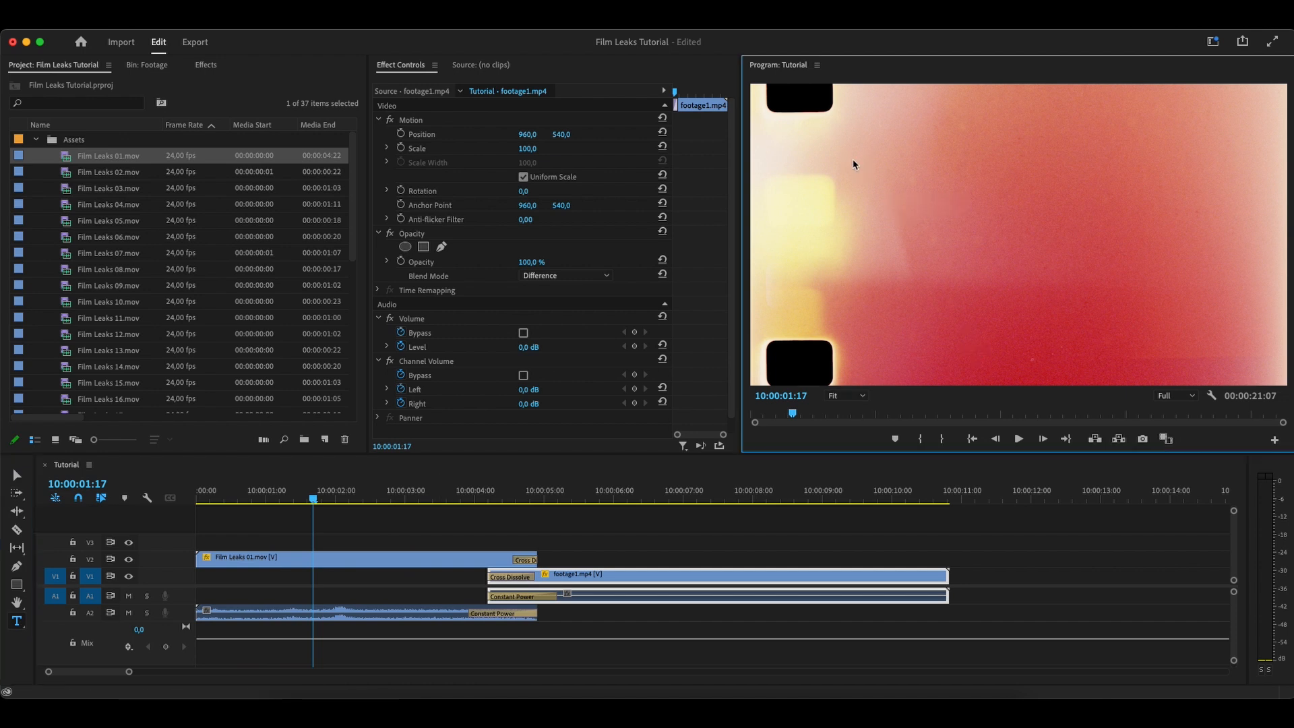
left_click_drag(854, 160, 1241, 312)
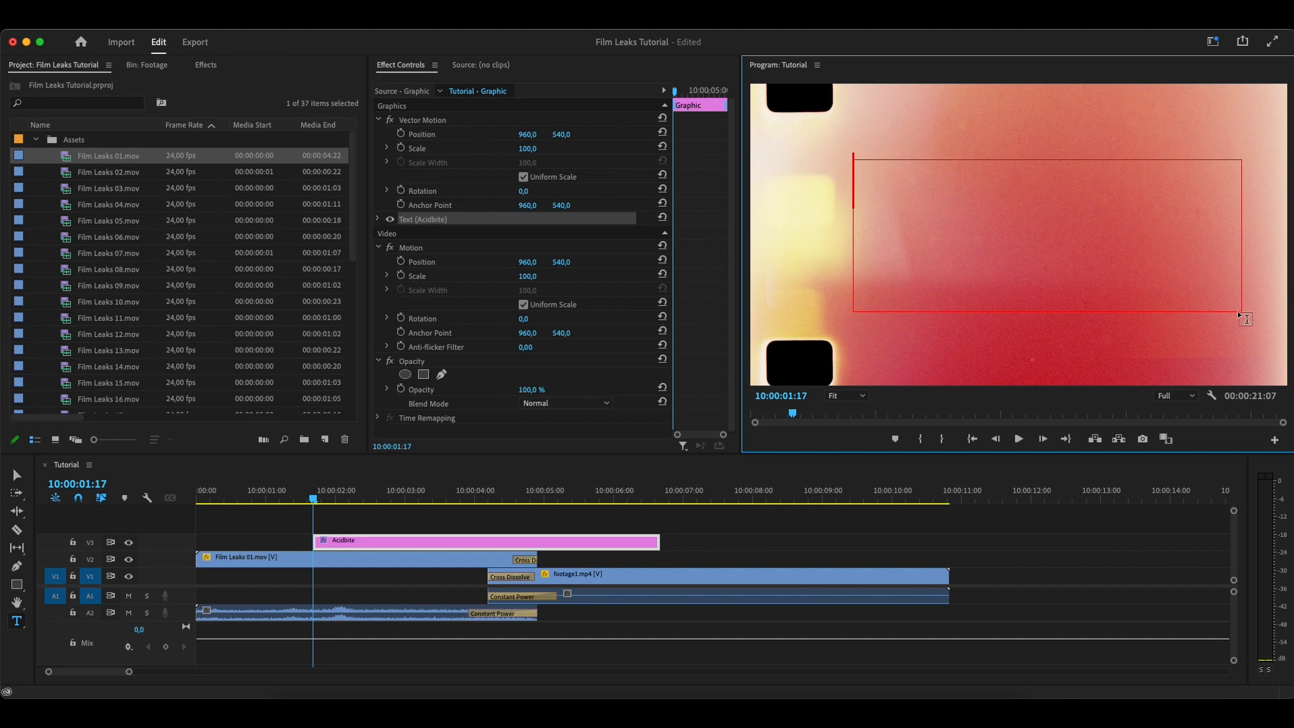
type("ACIDBITE")
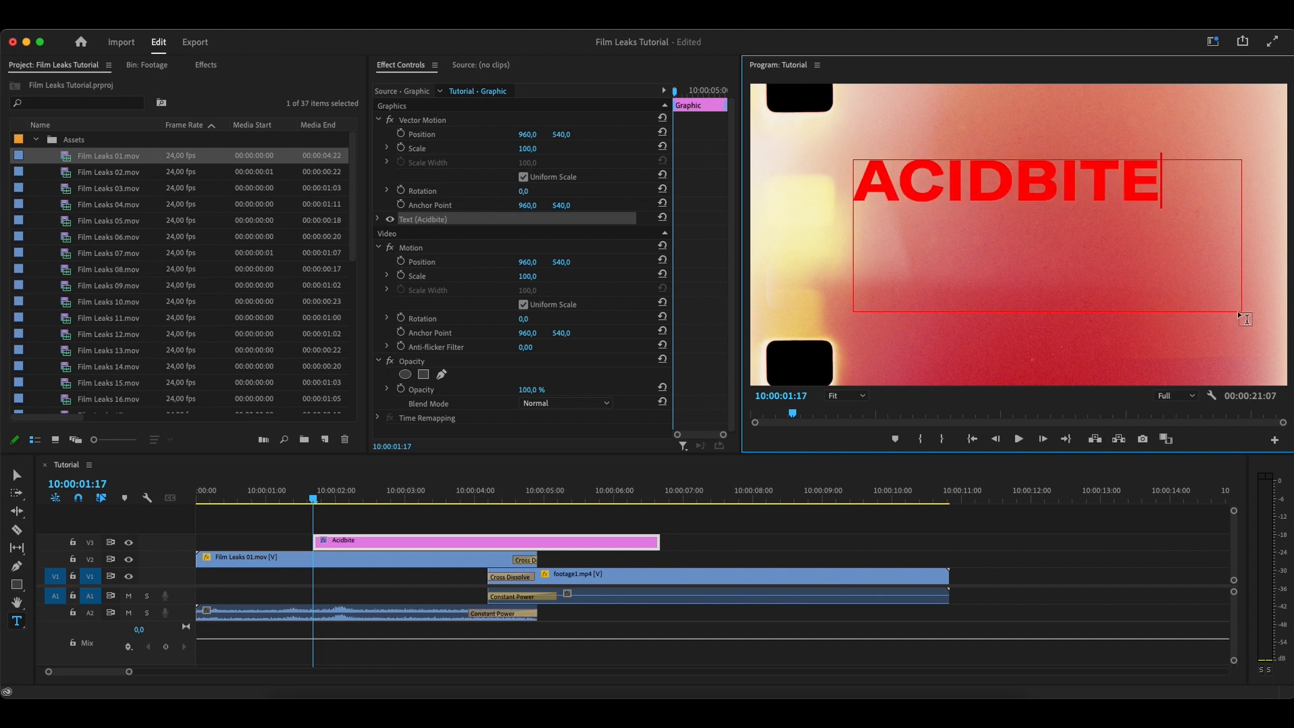
Centre the ACIDBITE text horizontally and vertically within its text box
left_click(378, 218)
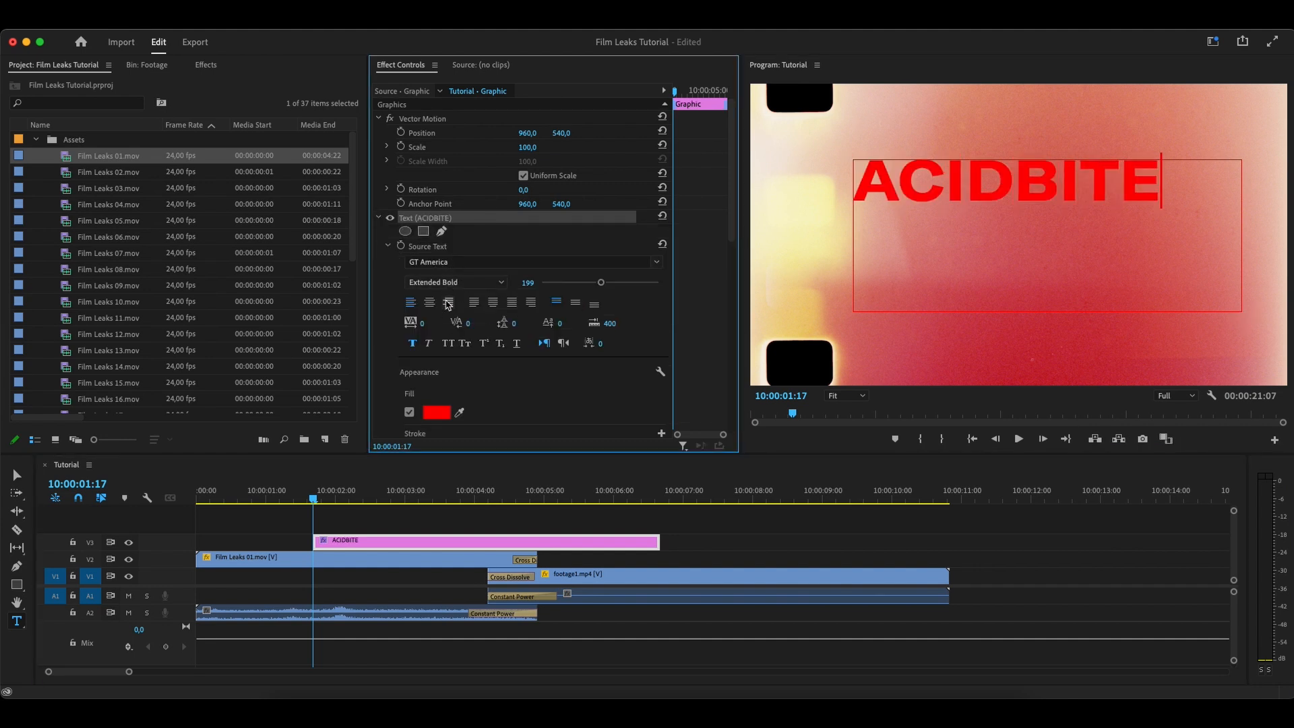
left_click(429, 303)
left_click(575, 303)
Move the ACIDBITE title to the sequence start and add a 10-frame Cross Dissolve at its end
left_click(350, 516)
left_click_drag(351, 542, 233, 541)
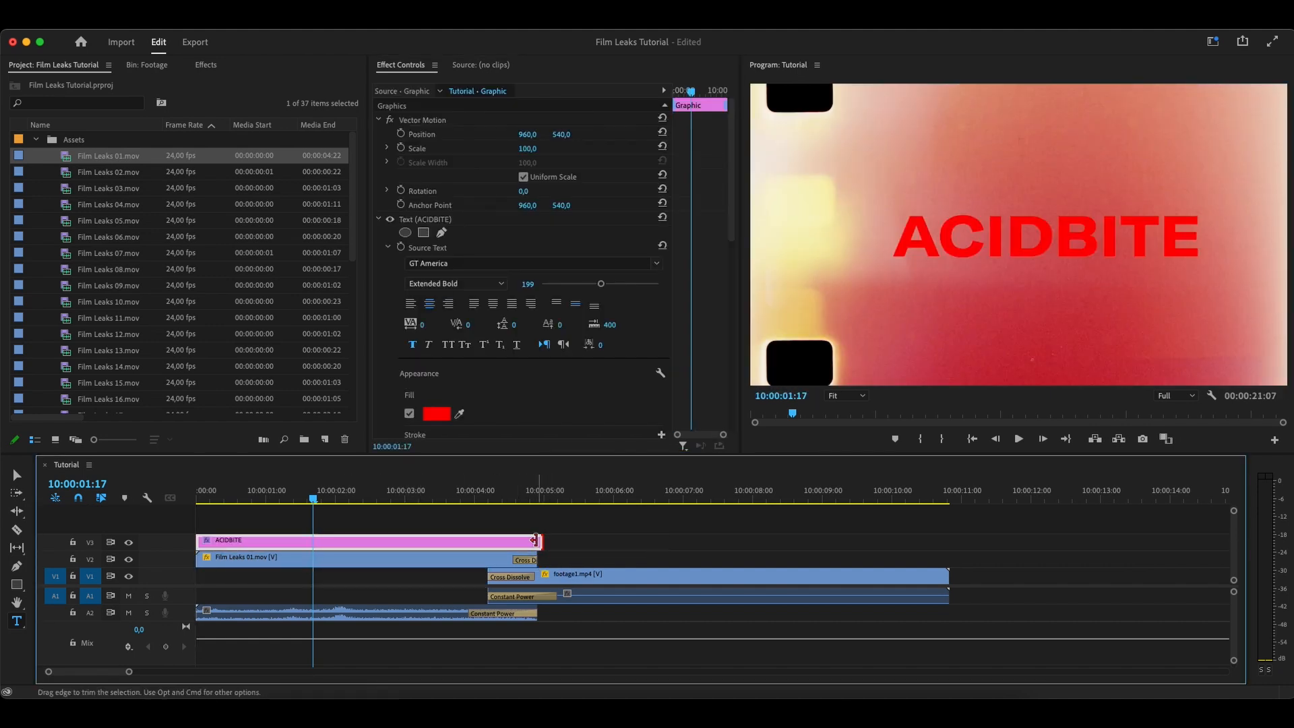
right_click(538, 543)
left_click(558, 547)
right_click(537, 544)
left_click(592, 636)
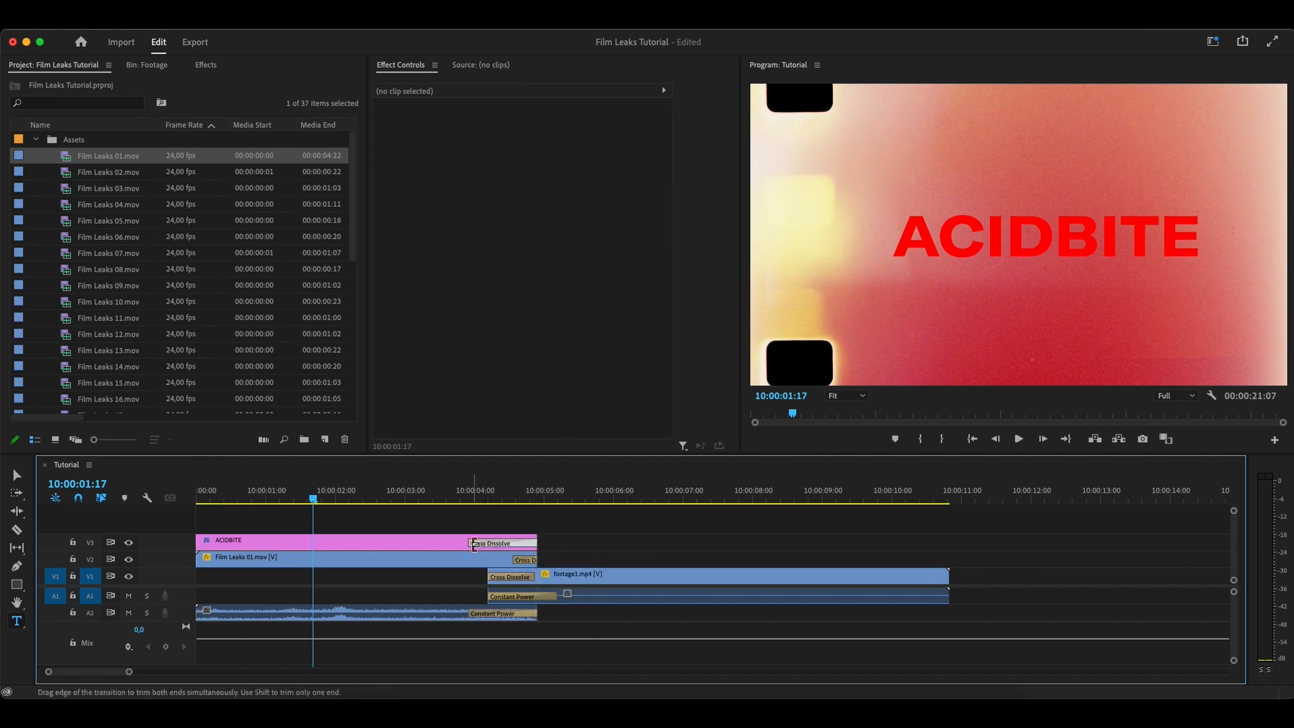
left_click_drag(474, 544, 511, 544)
left_click(495, 548)
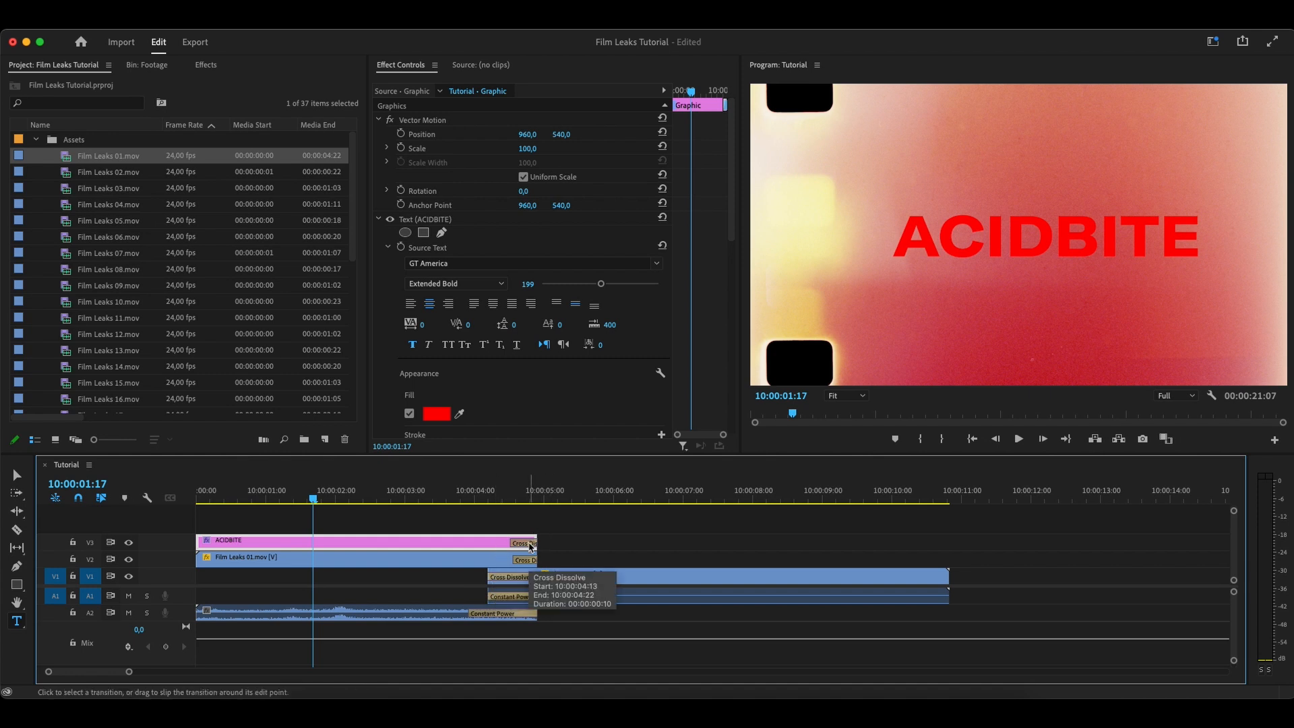
Trim the start of the ACIDBITE title to about 10:00:00:22 and play back the opening
left_click_drag(197, 540, 262, 540)
left_click(212, 495)
key("space")
key("space")
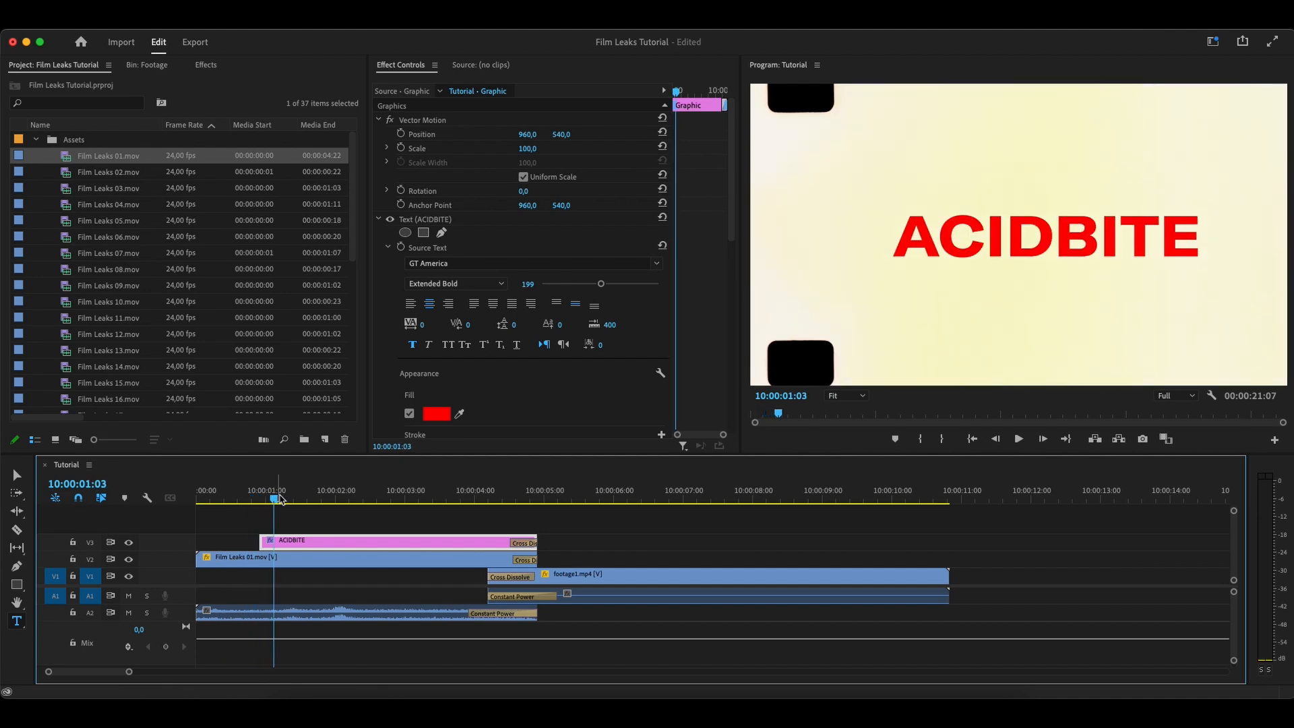
Change the ACIDBITE title's blend mode to Color Dodge and play back the sequence from the start
scroll(570, 404, "down", 10)
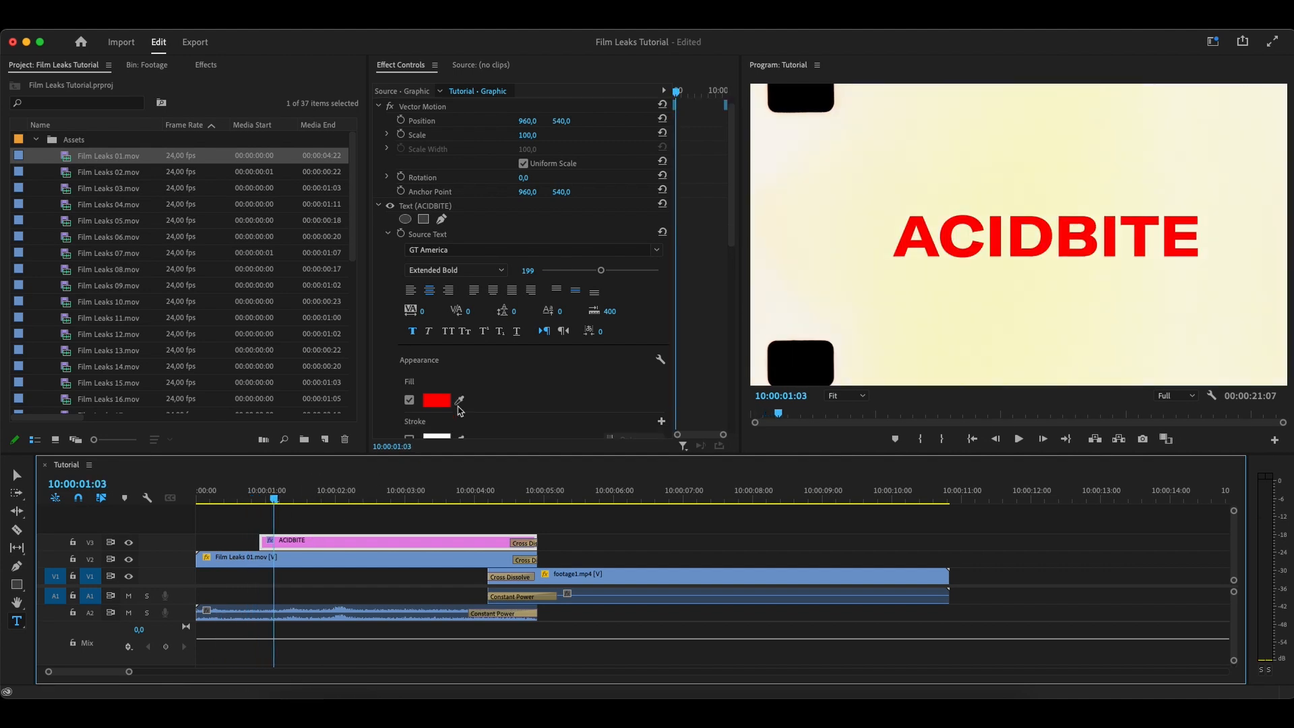
left_click(571, 402)
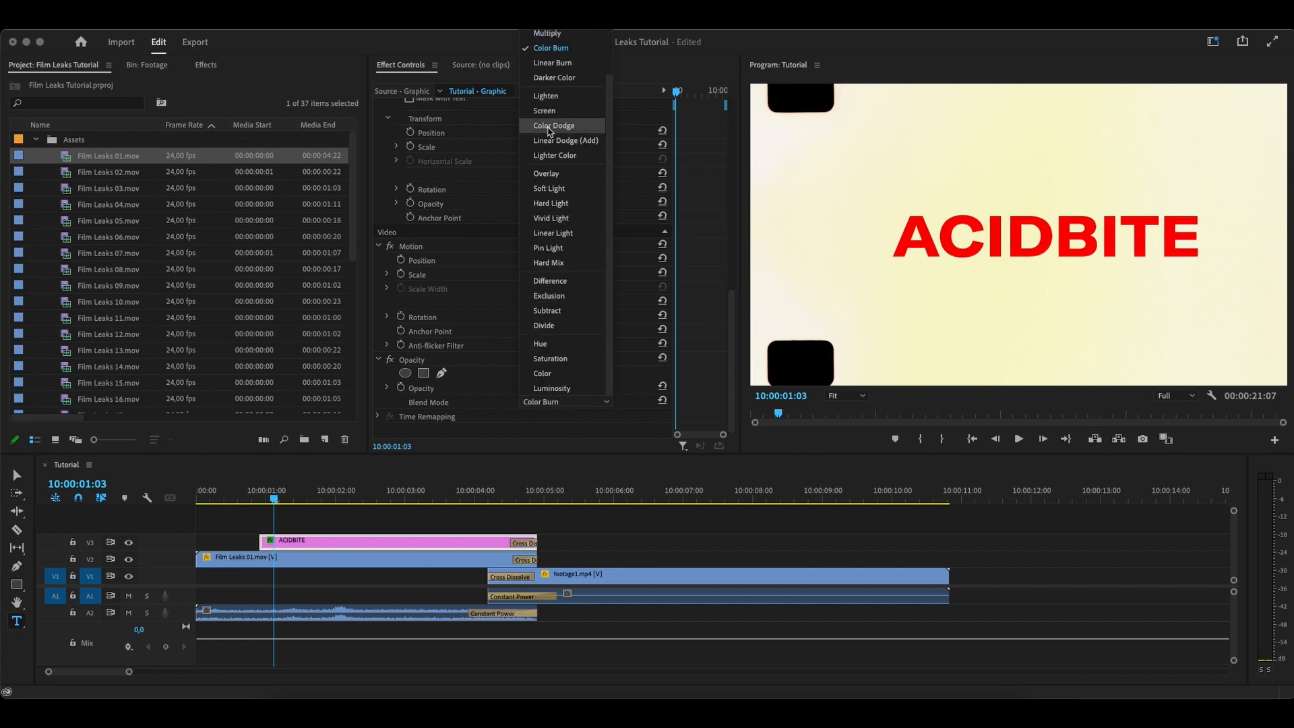
left_click(550, 127)
left_click_drag(261, 500, 213, 499)
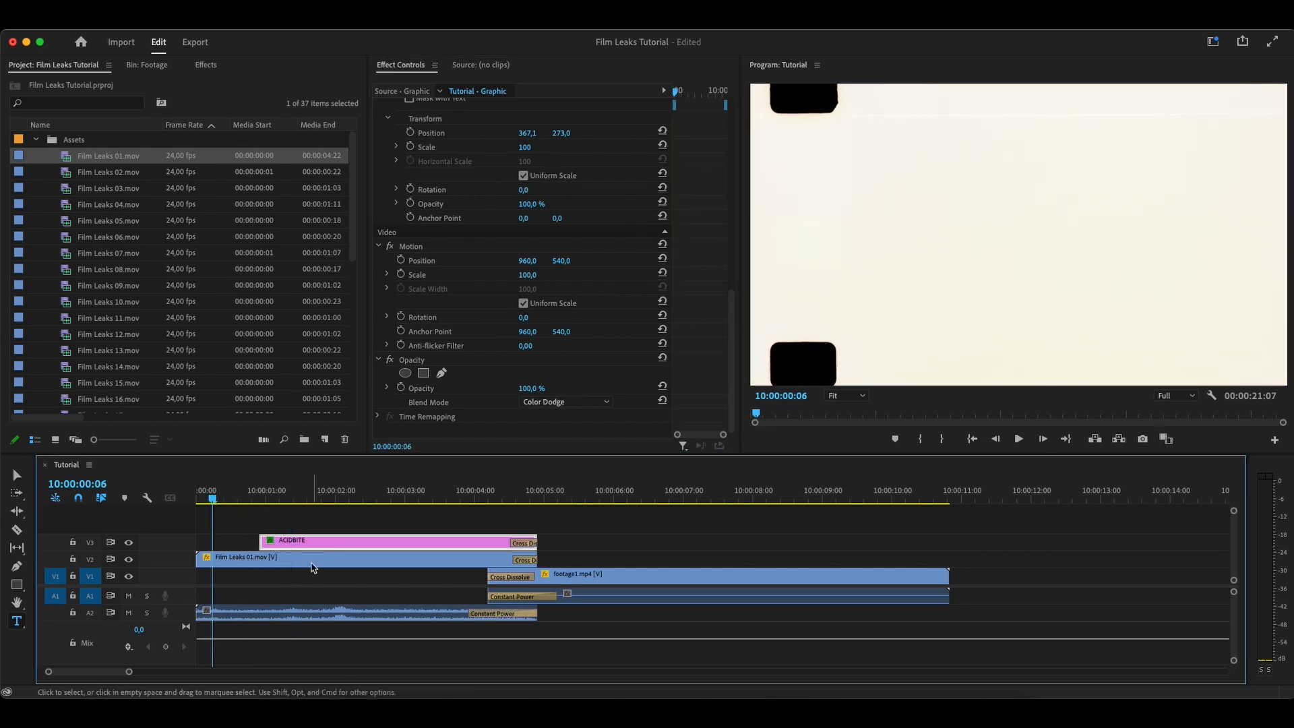
key("Home")
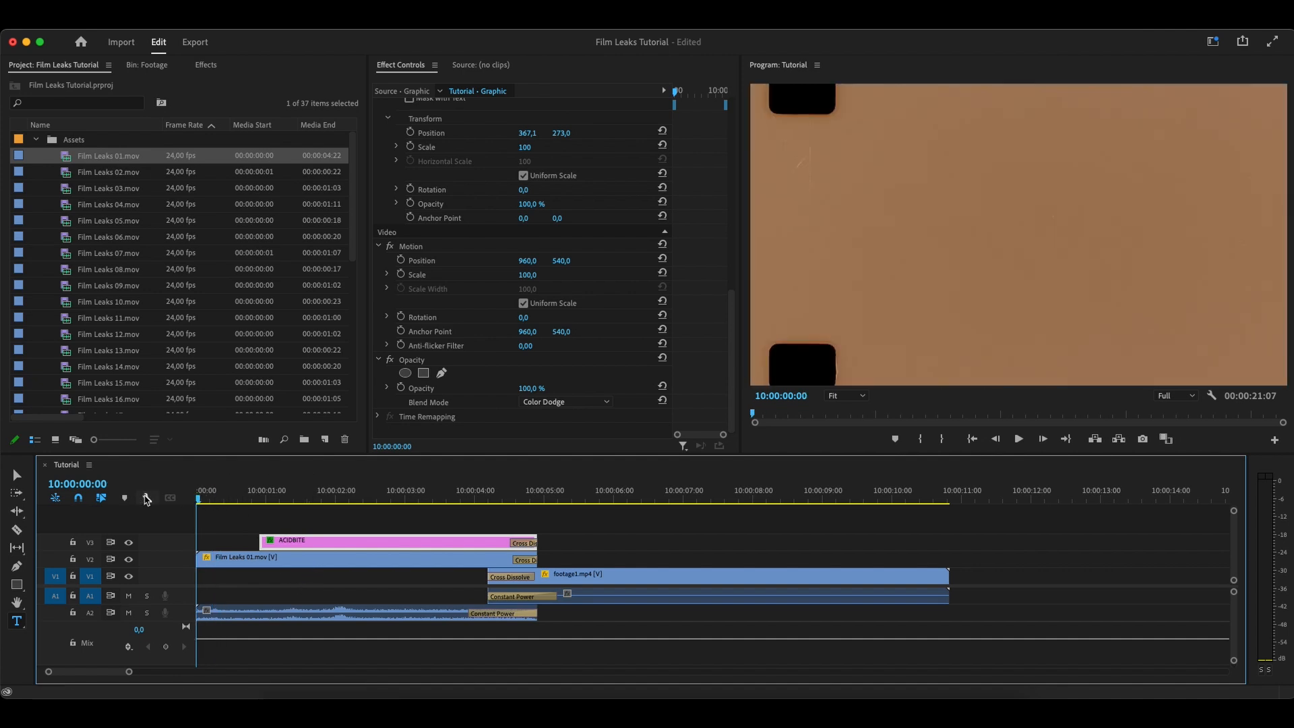
key("space")
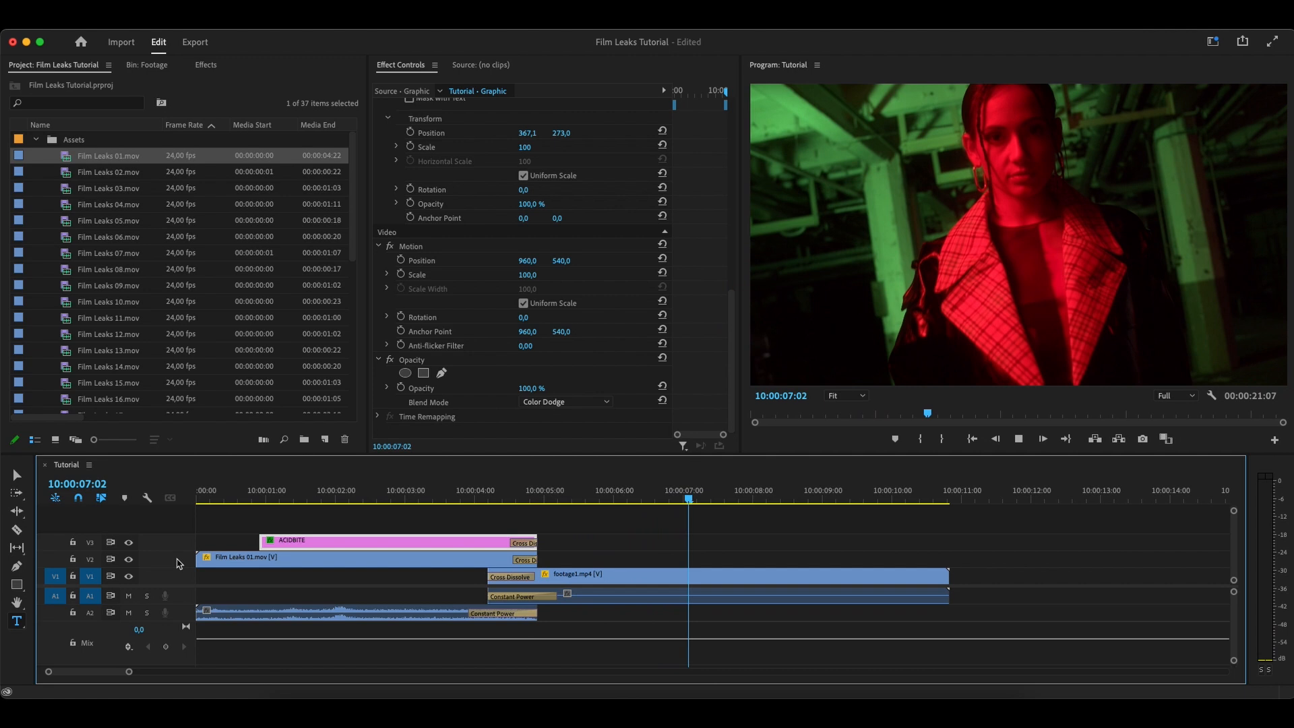
Place Film Leaks 12.mov on track V4 above the ACIDBITE title, starting at about 10:00:02:15, with its audio on A3
left_click(742, 575)
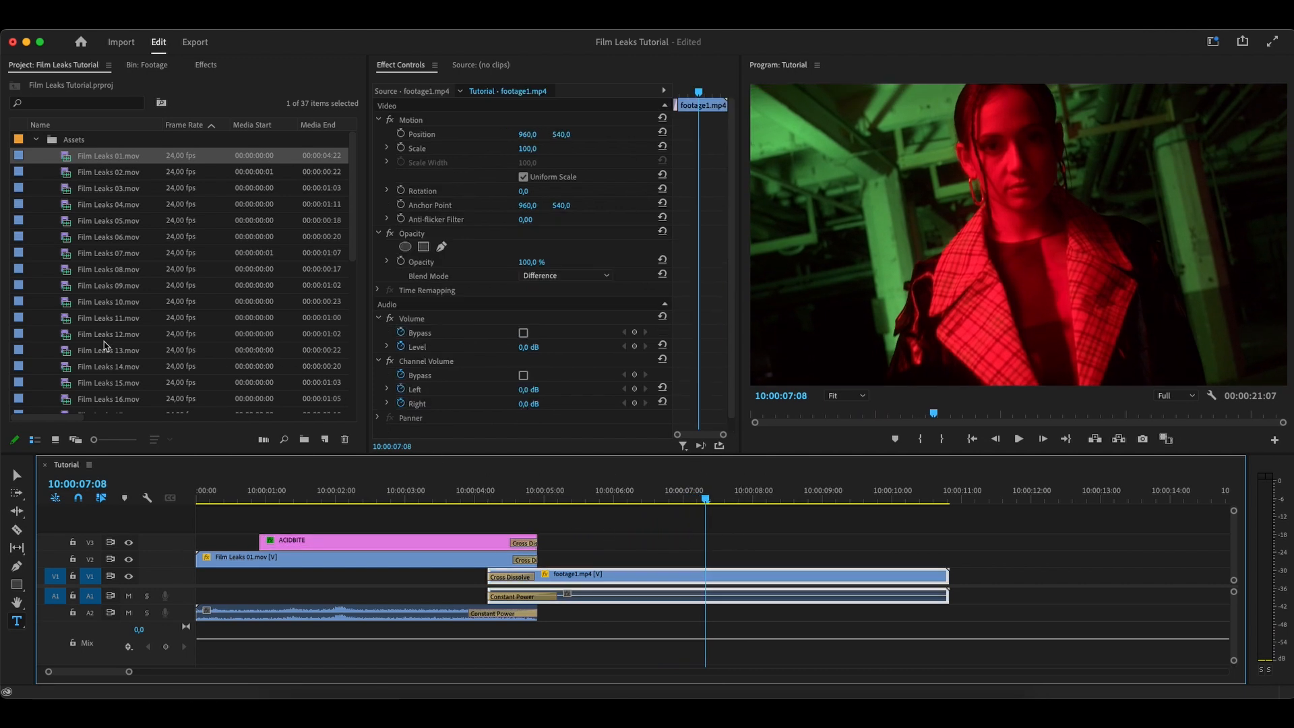
left_click(98, 334)
left_click_drag(209, 442, 422, 500)
left_click(418, 525)
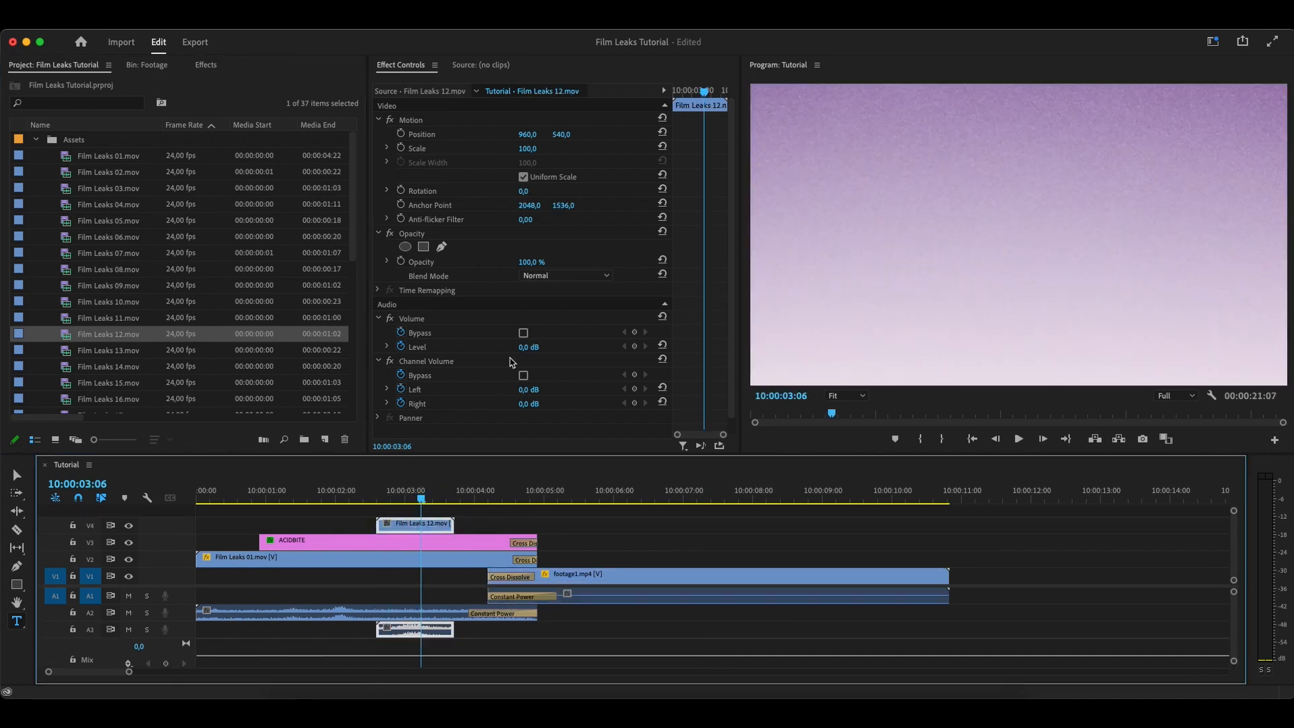
Set the Film Leaks 12.mov clip's blend mode to Difference and play back the overlay over the ACIDBITE title
left_click(559, 277)
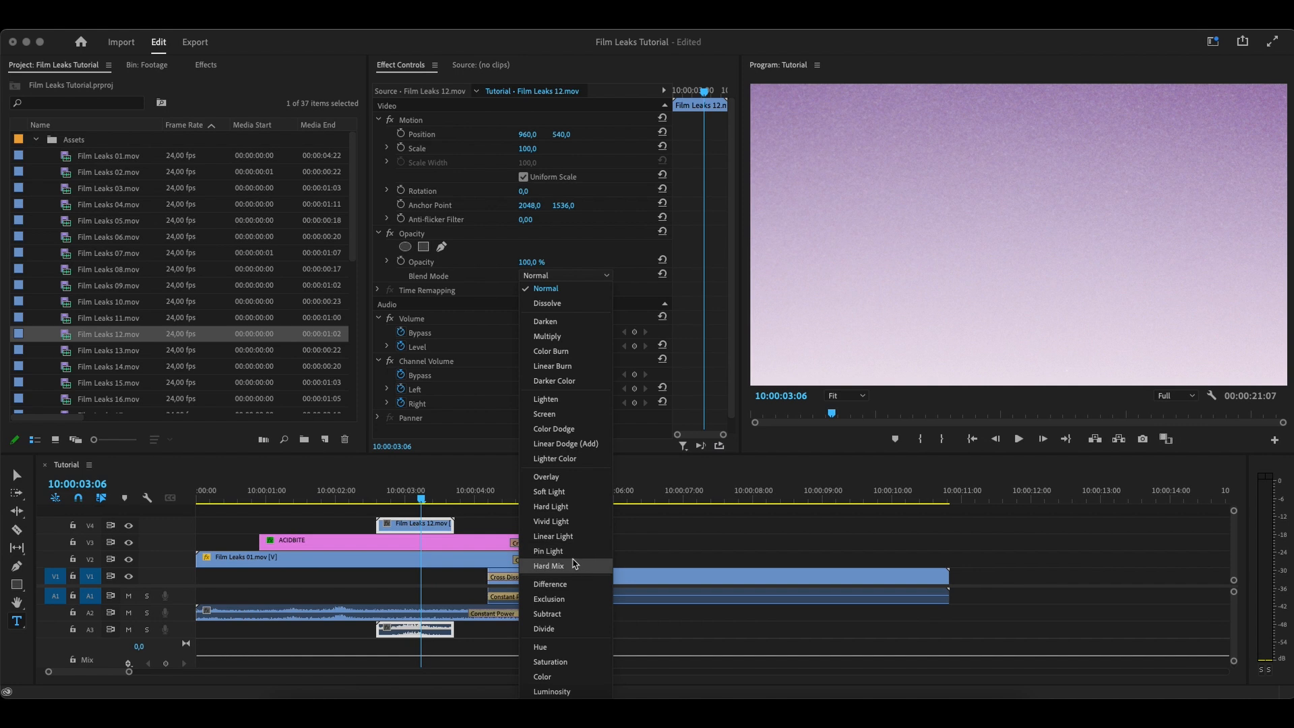
left_click(550, 584)
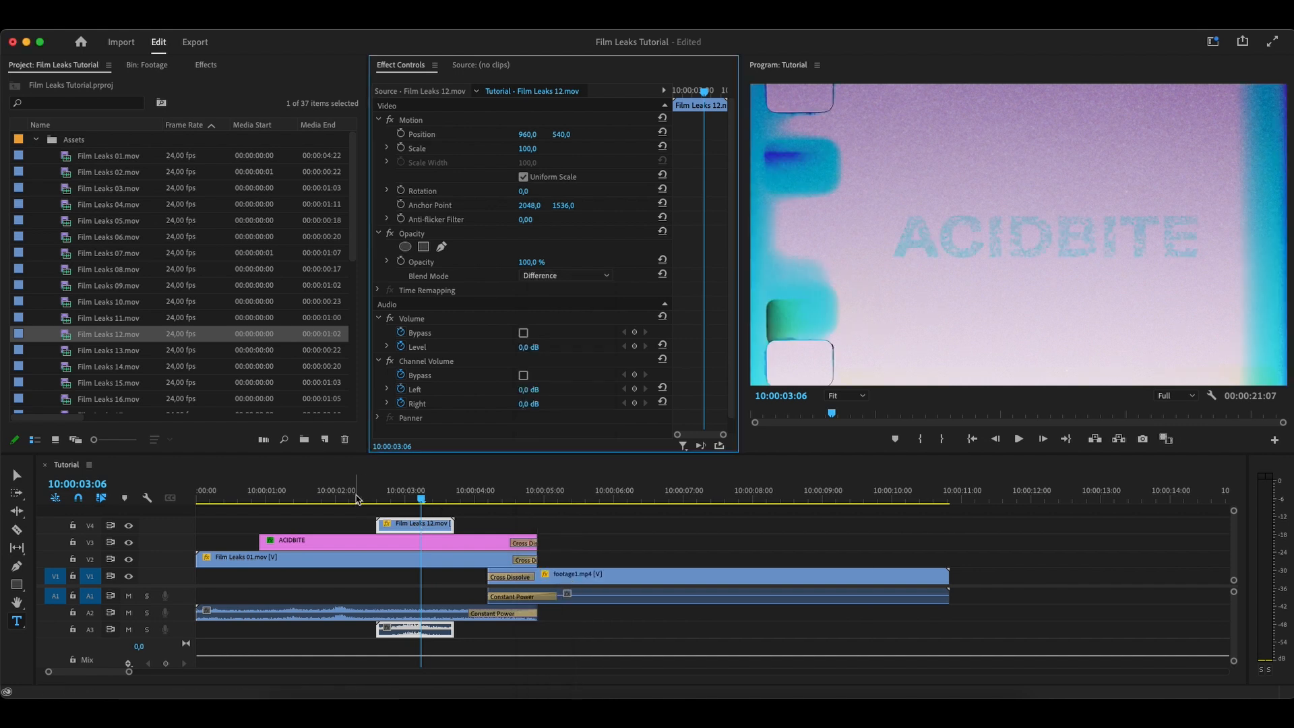
left_click(359, 499)
key("space")
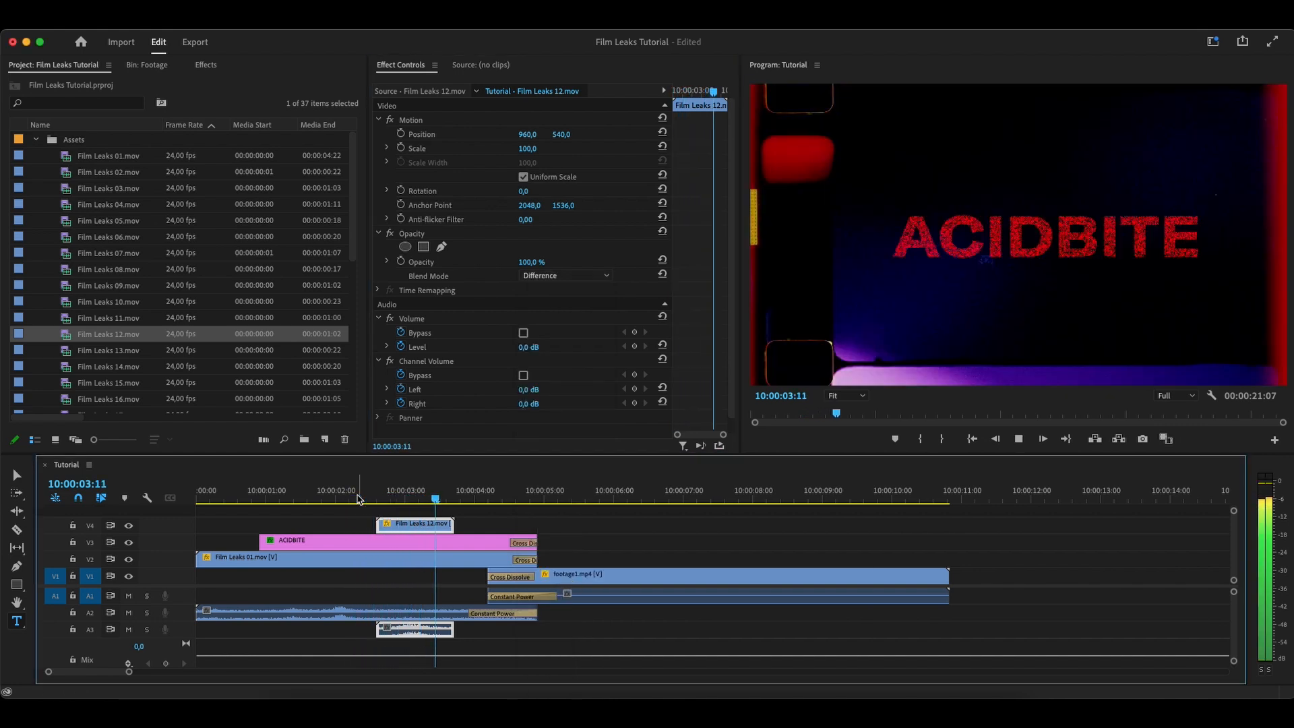
key("space")
left_click(377, 497)
key("space")
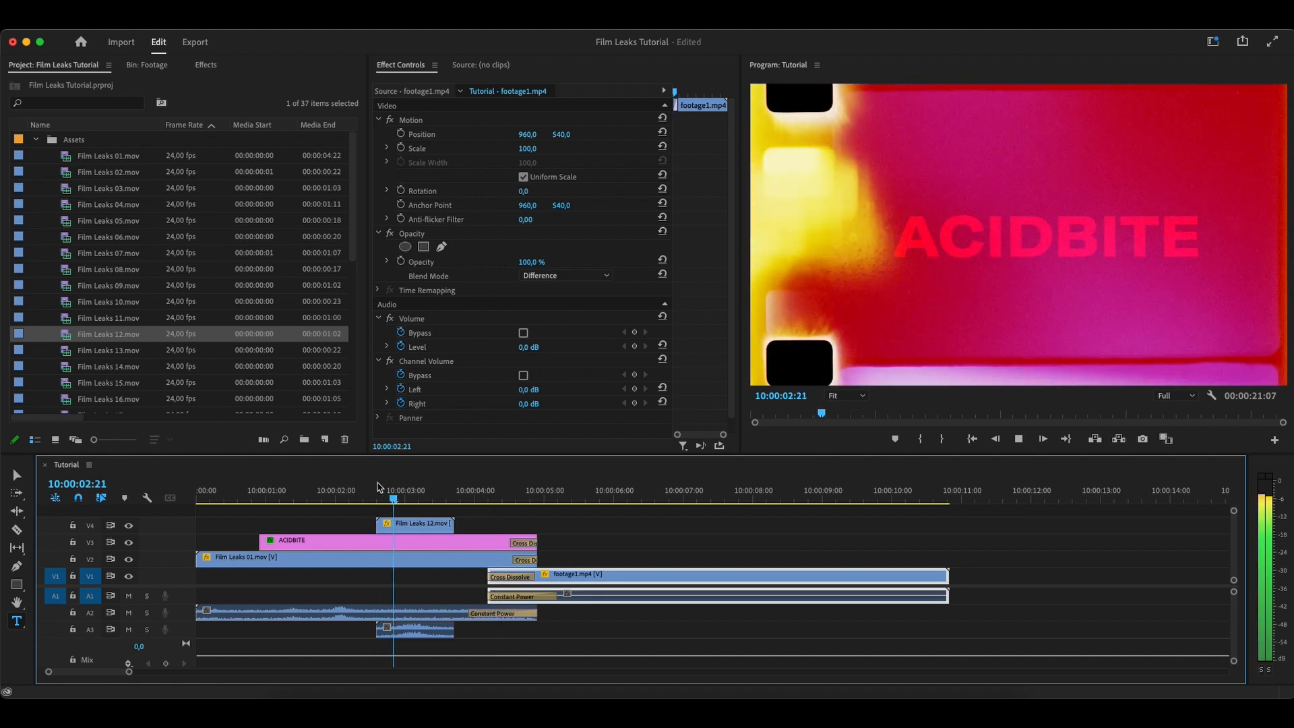
key("space")
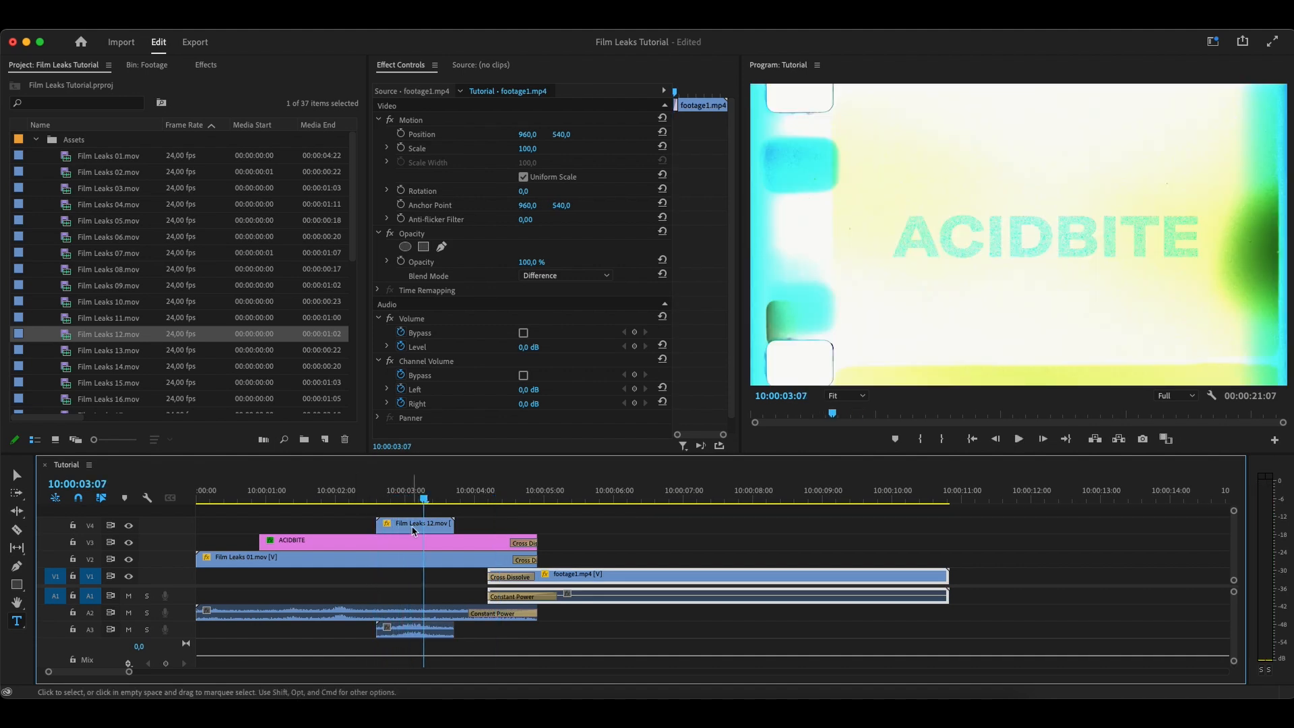